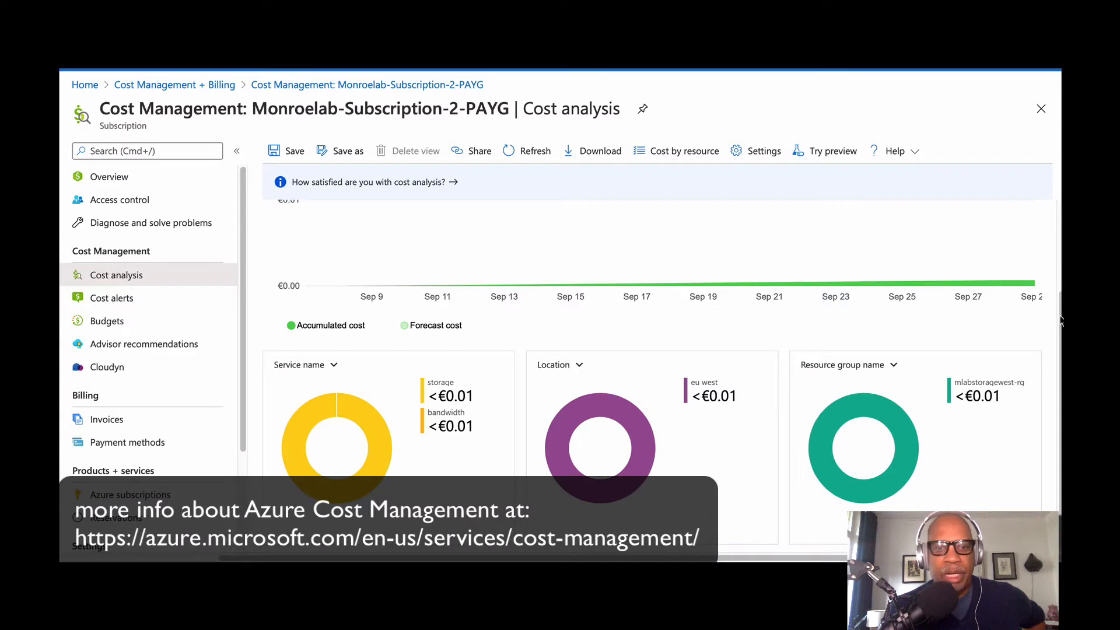
- Open the scope selection for the subscription's cost analysis, then close it without choosing another scope
drag(1060, 318, 1060, 353)
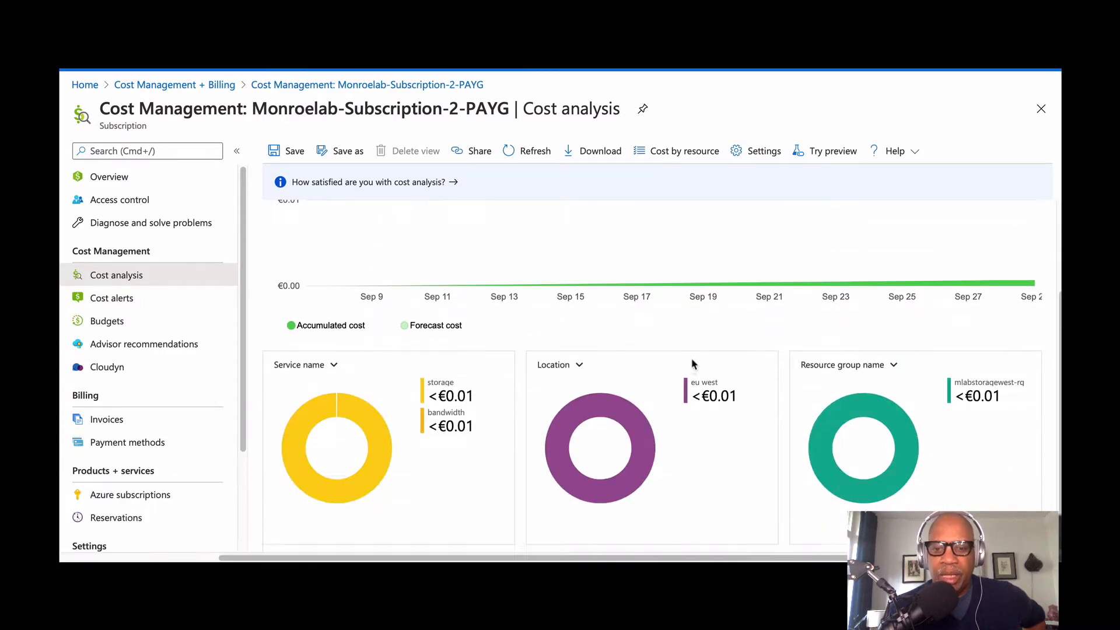
scroll(692, 363, up, 1)
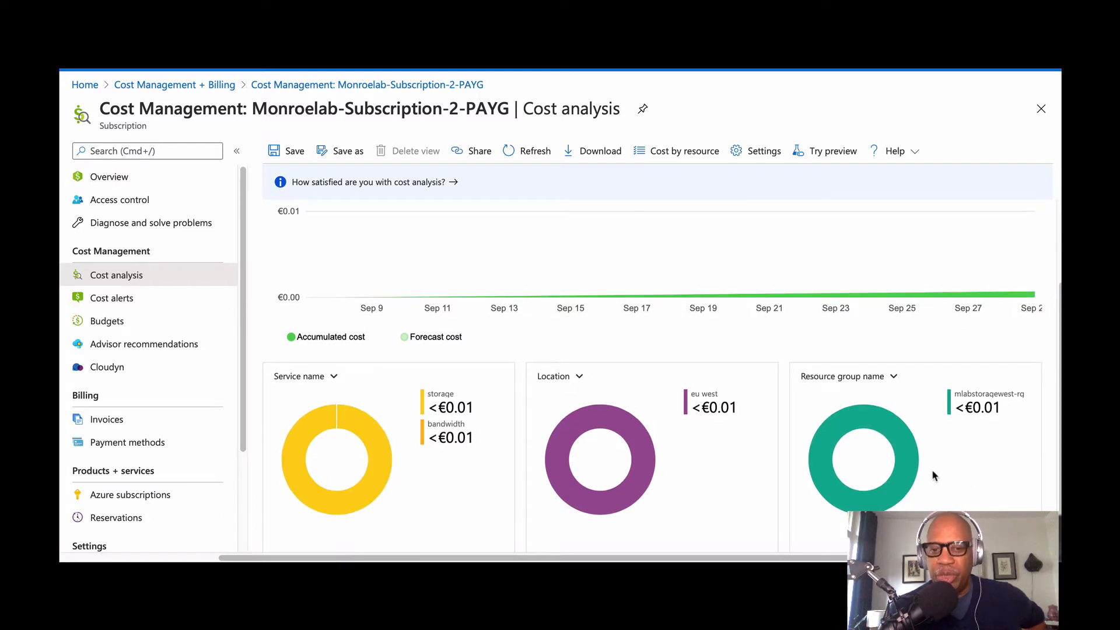
scroll(711, 391, up, 2)
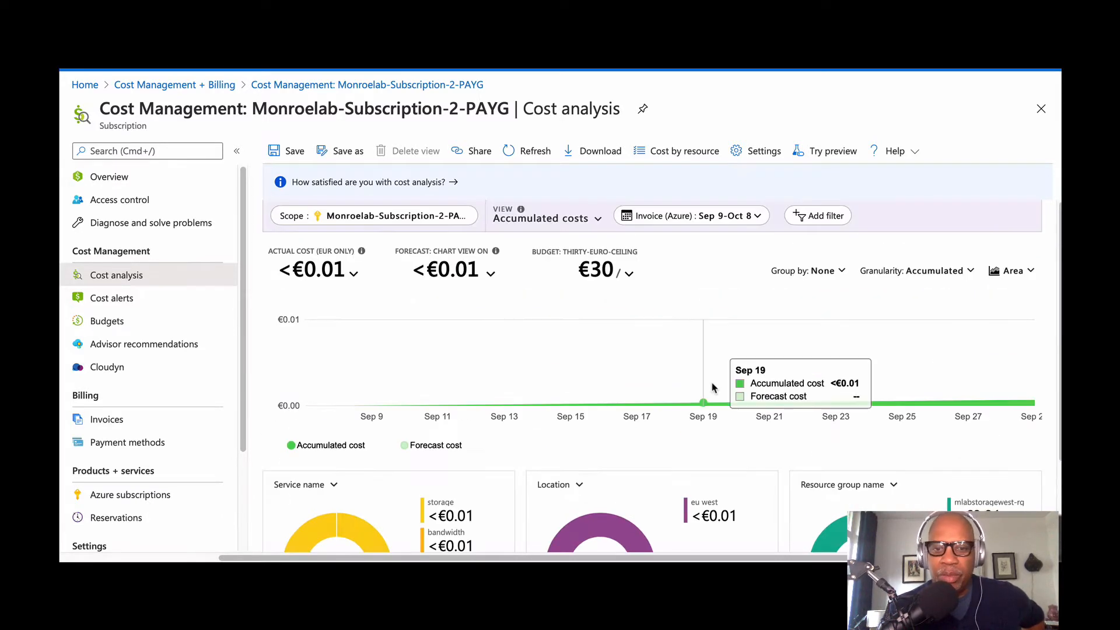
click(426, 225)
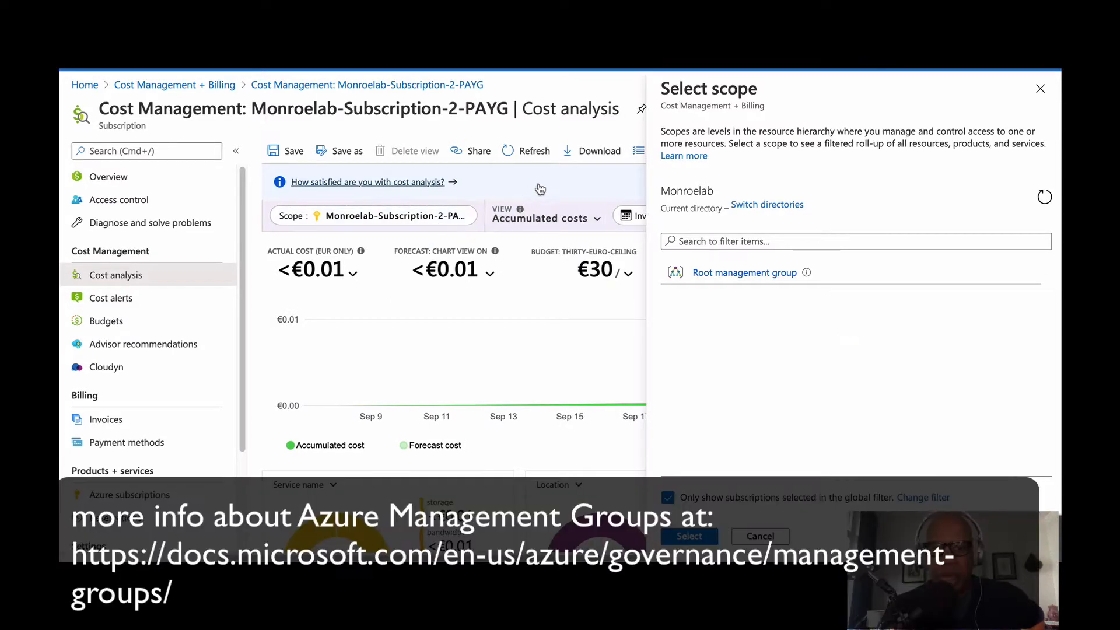
click(1042, 90)
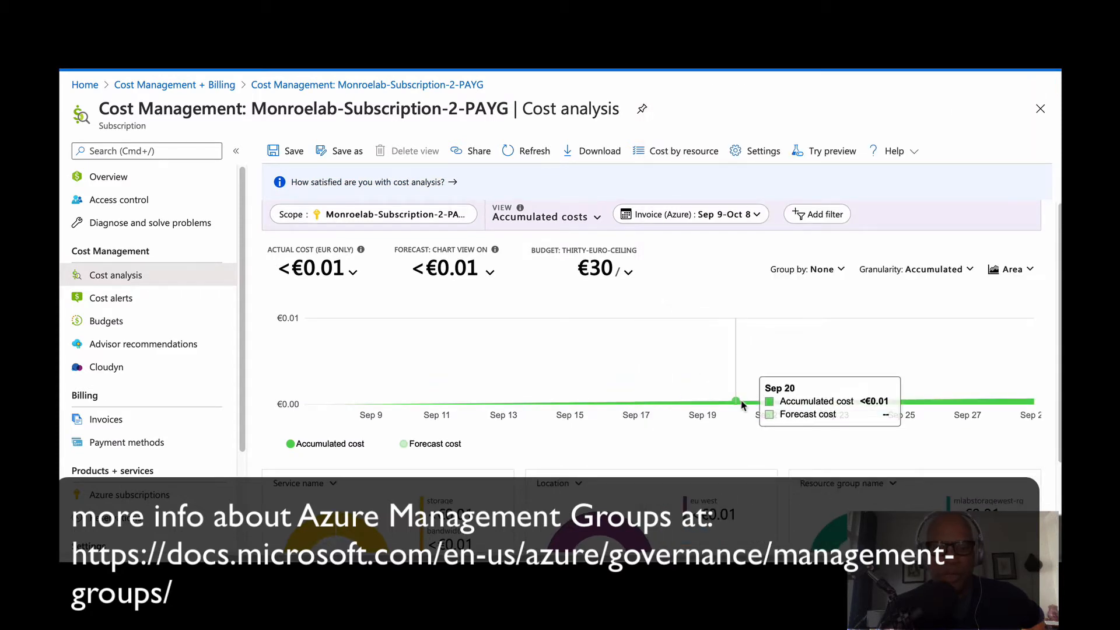
- Examine the actual cost, forecast and budget figures and the chart types offered for the accumulated cost chart
scroll(742, 405, down, 1)
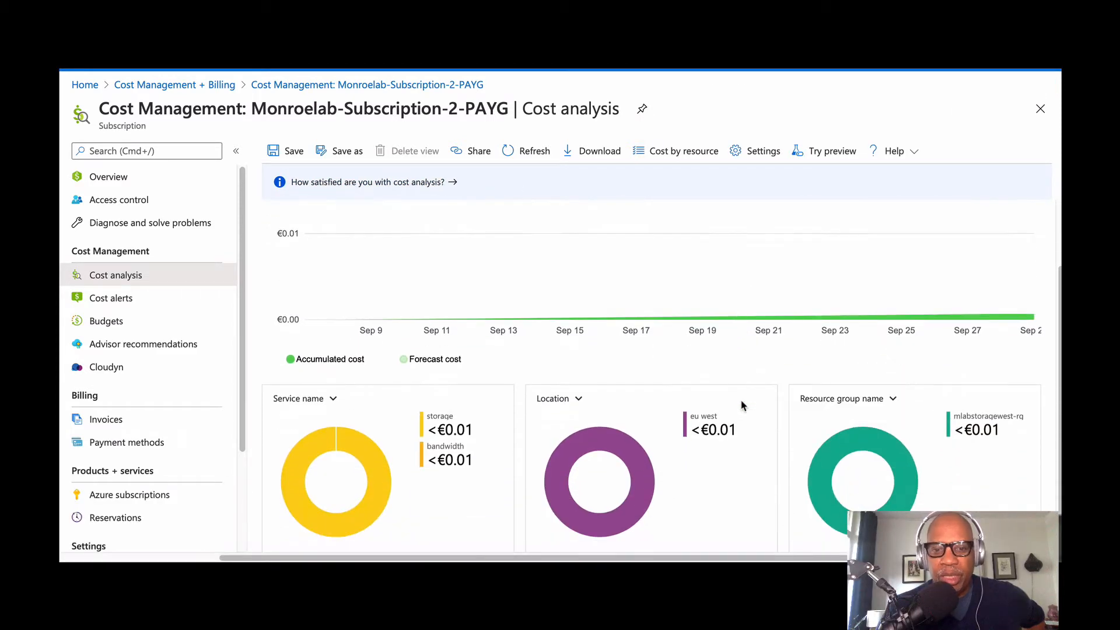
scroll(742, 401, up, 1)
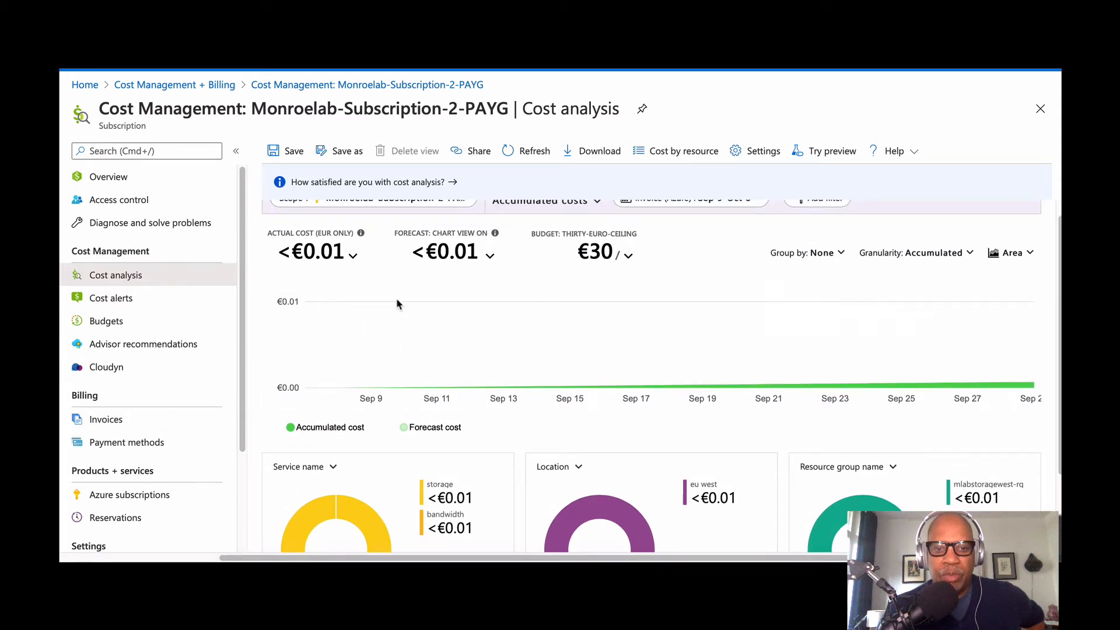
scroll(401, 308, up, 1)
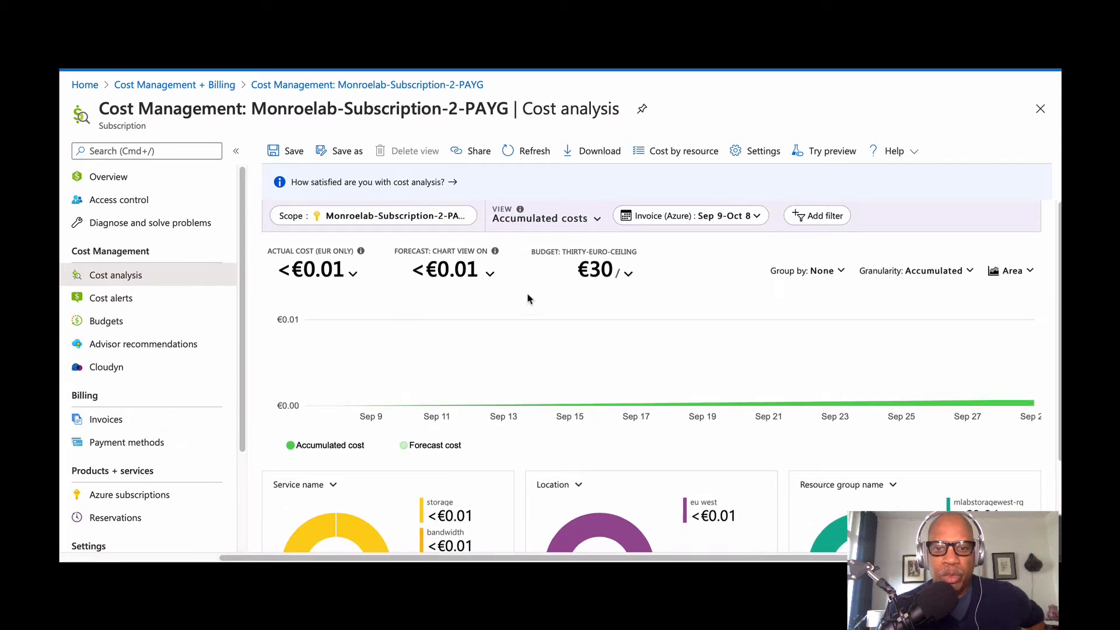
mouse_move(609, 283)
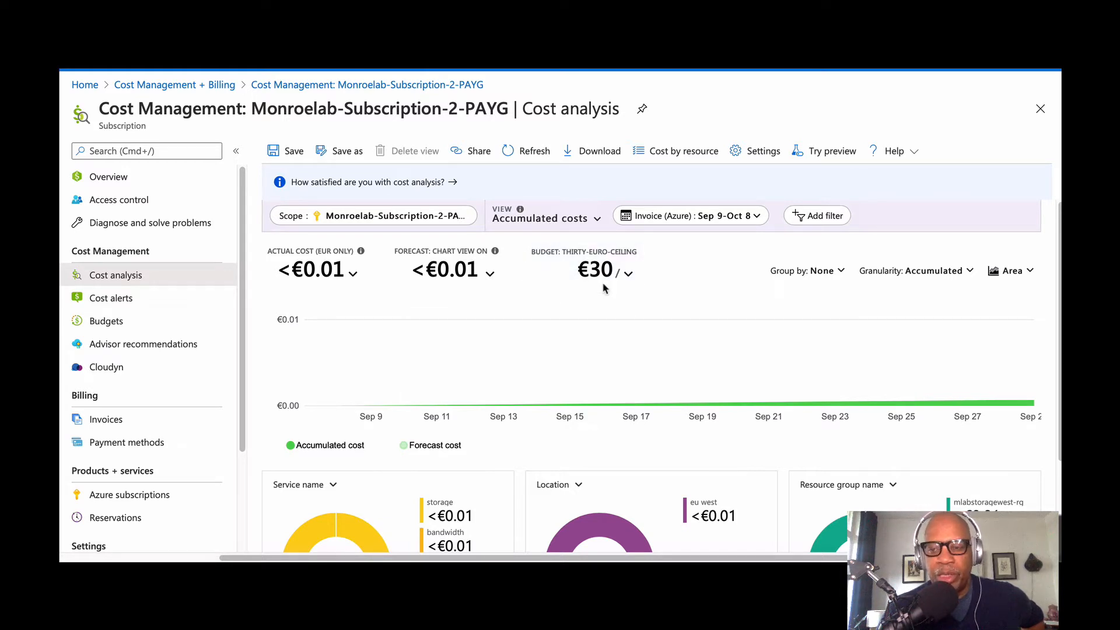
click(1031, 274)
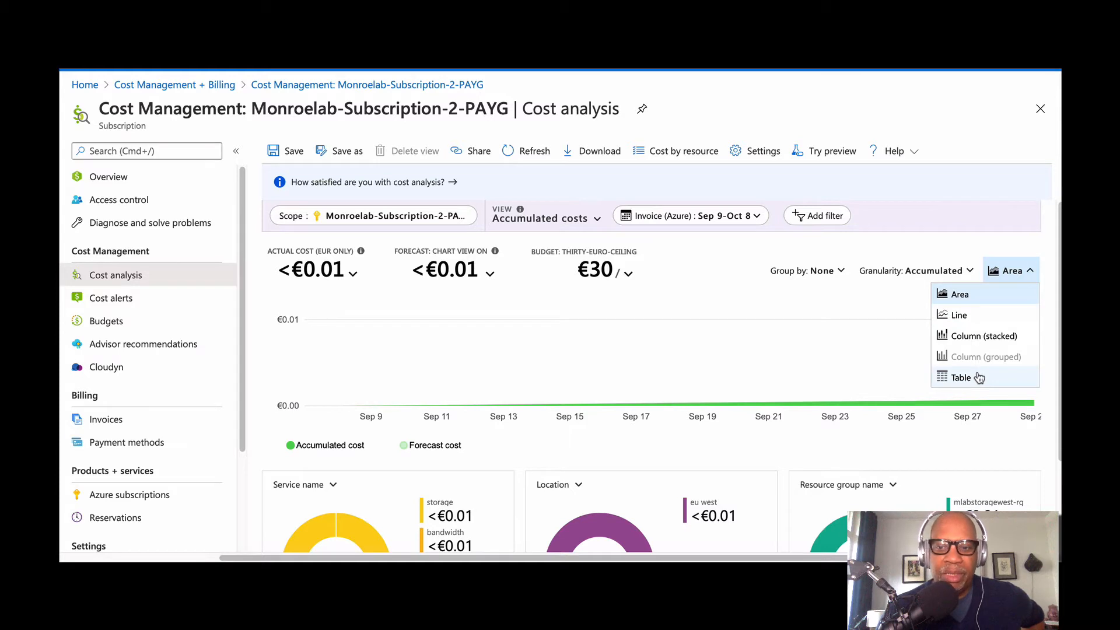
click(642, 313)
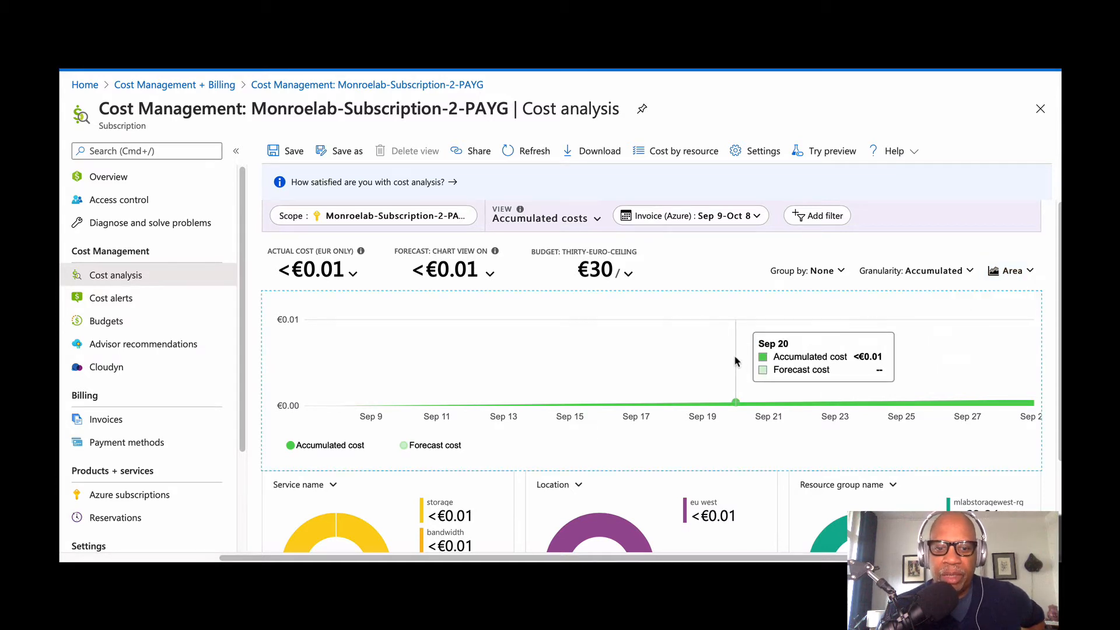
- Look through the grouping options of the Service name chart and close the list without changing it
scroll(734, 361, down, 2)
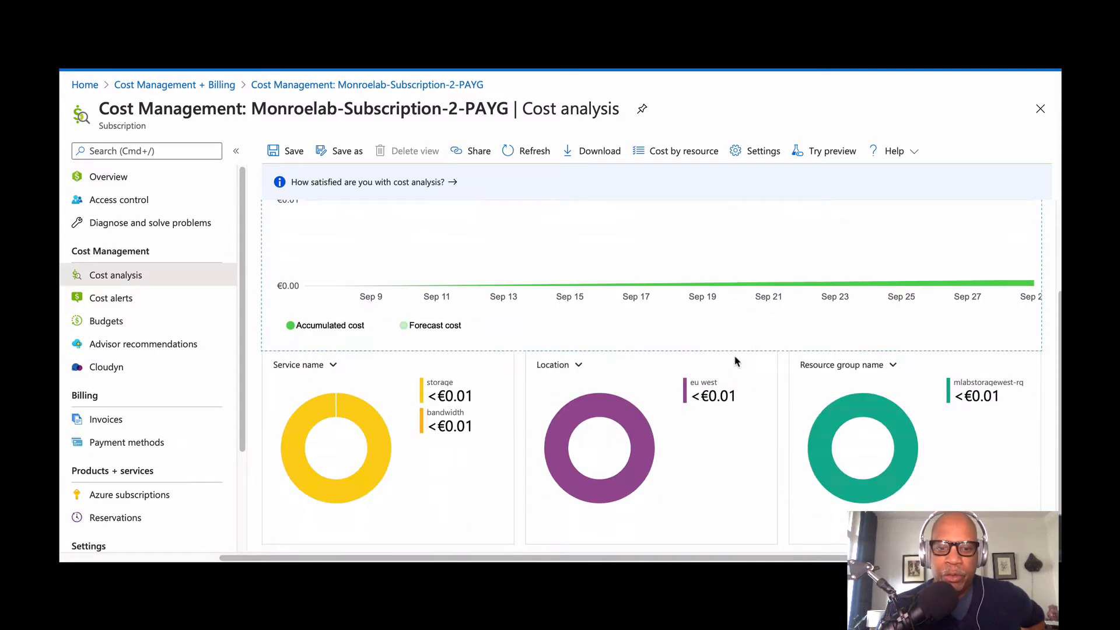
click(332, 365)
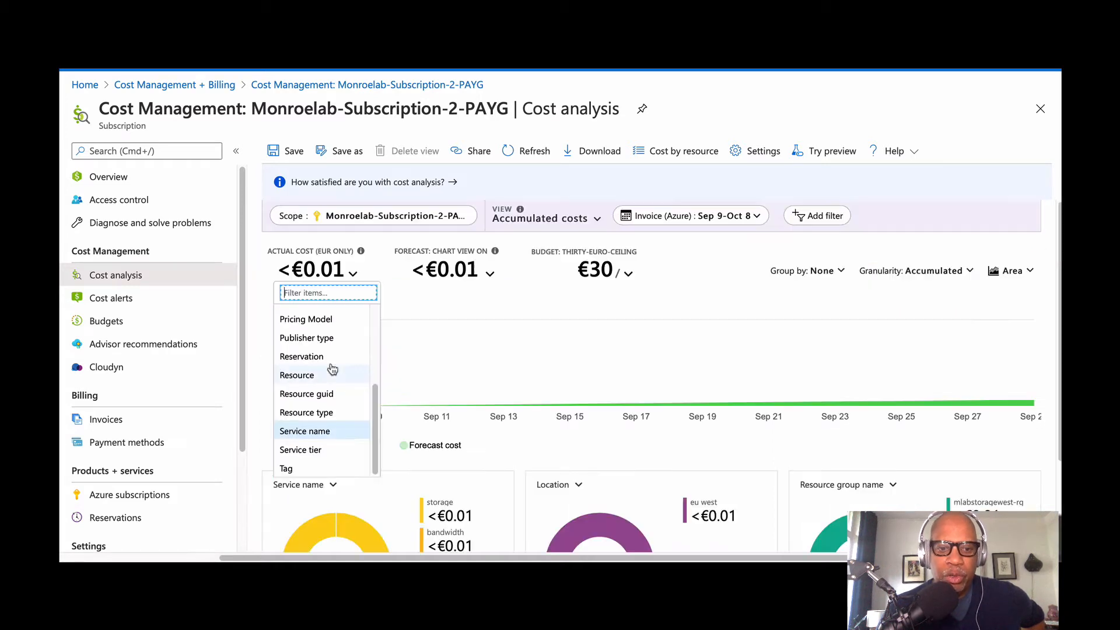
scroll(589, 364, down, 2)
scroll(586, 377, up, 1)
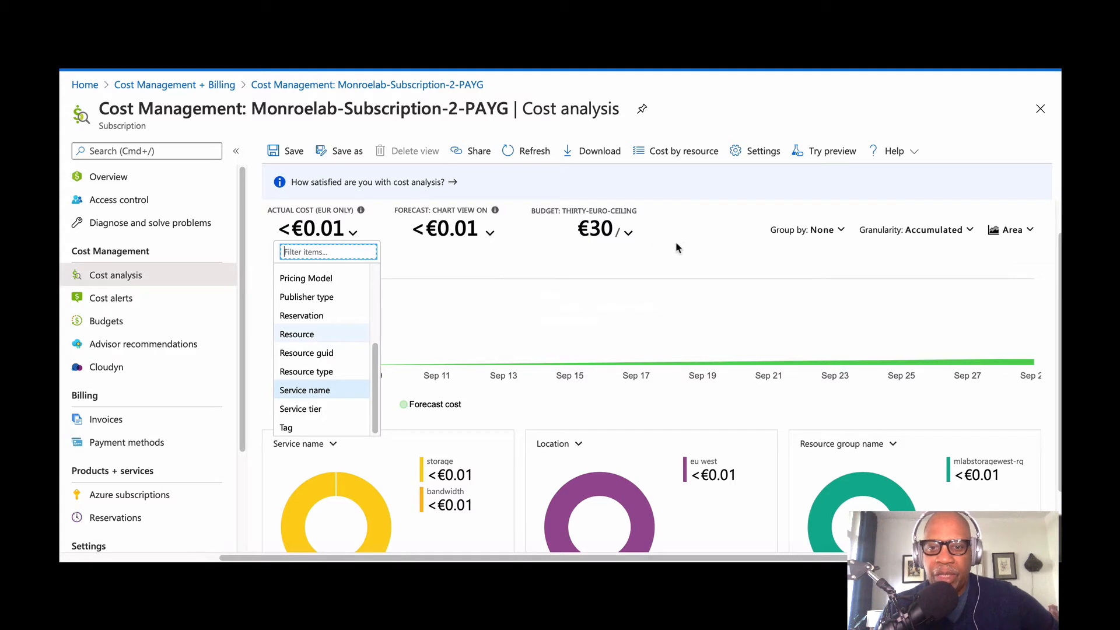
key(Escape)
scroll(694, 380, down, 2)
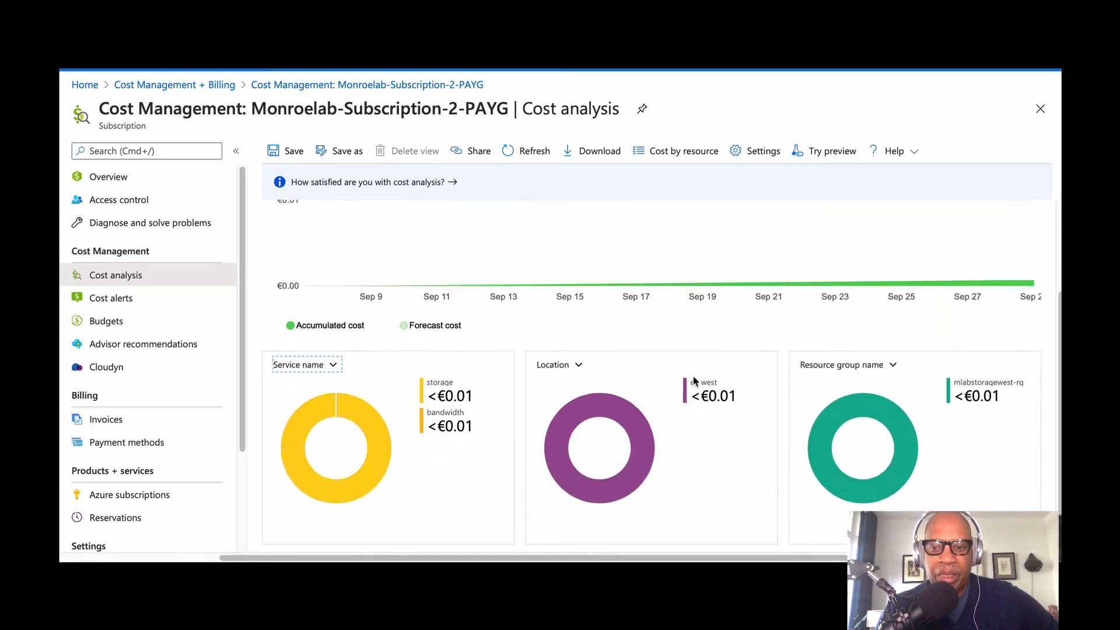
- Compare the accumulated cost chart with the cost breakdowns by service name, location and resource group
scroll(694, 380, up, 2)
scroll(694, 381, down, 2)
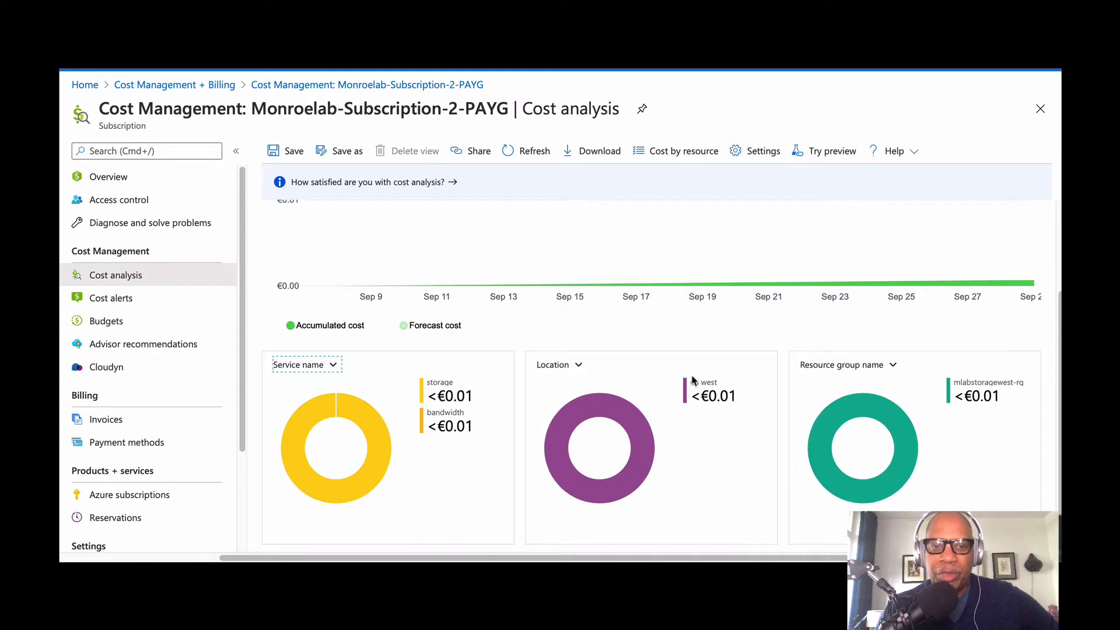
scroll(693, 380, up, 3)
scroll(693, 380, down, 3)
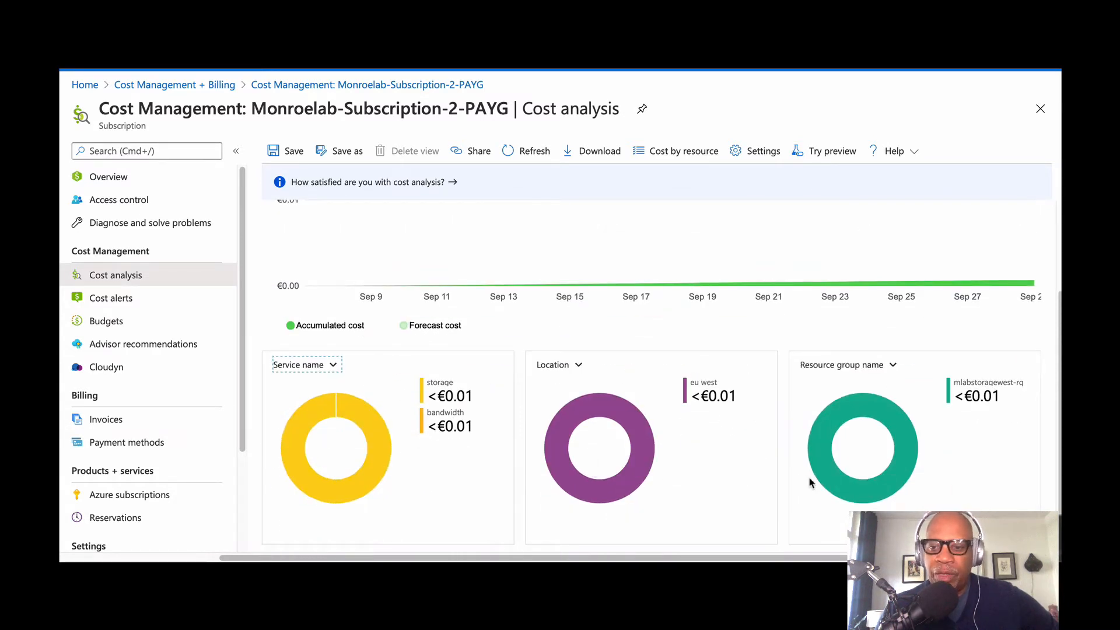
scroll(703, 450, up, 3)
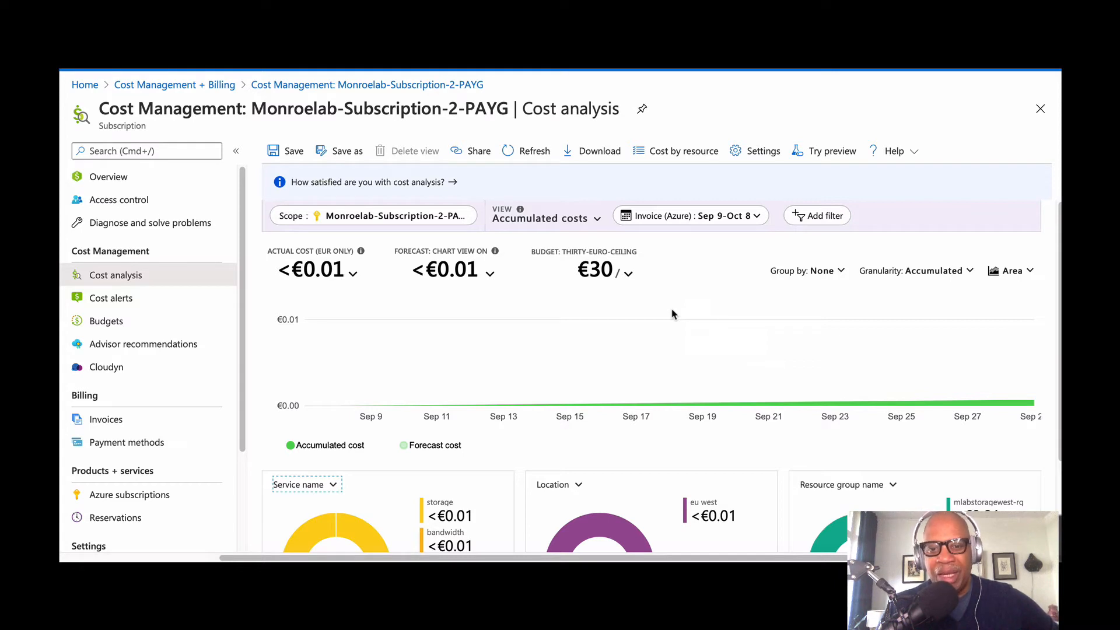
scroll(680, 357, down, 2)
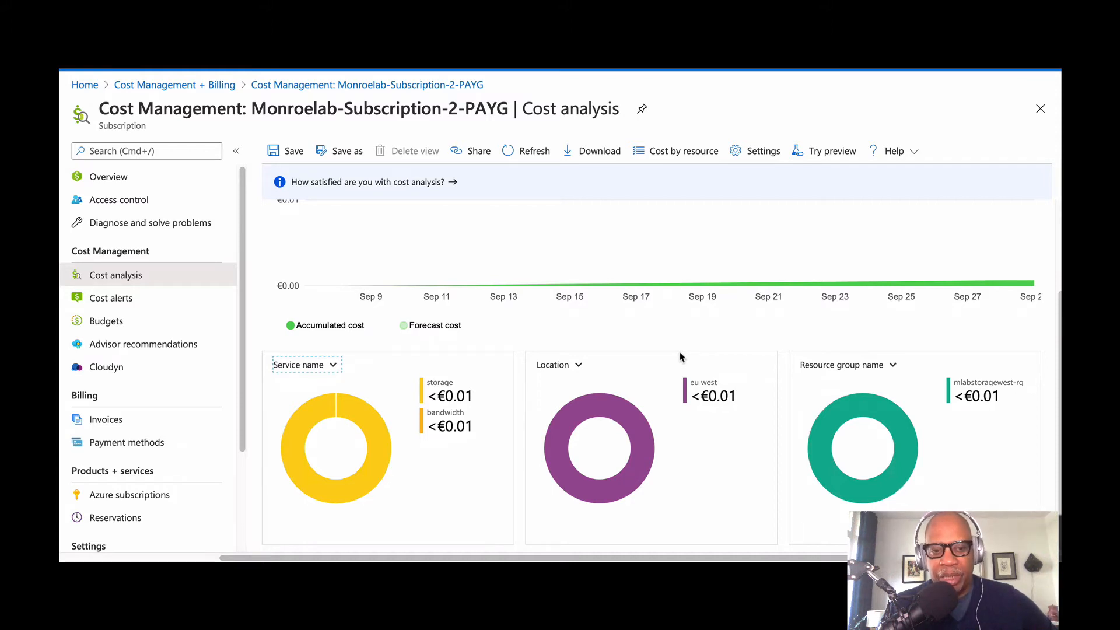
- Check the selectable scopes under the Monroelab directory again, keeping the current subscription scope
scroll(680, 357, up, 2)
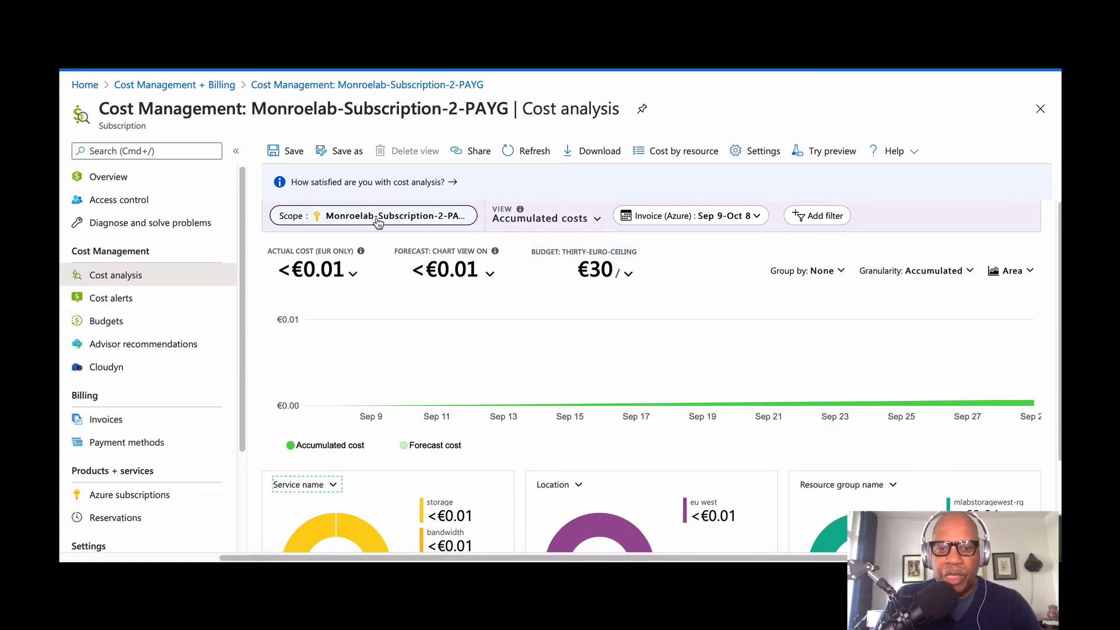
click(378, 217)
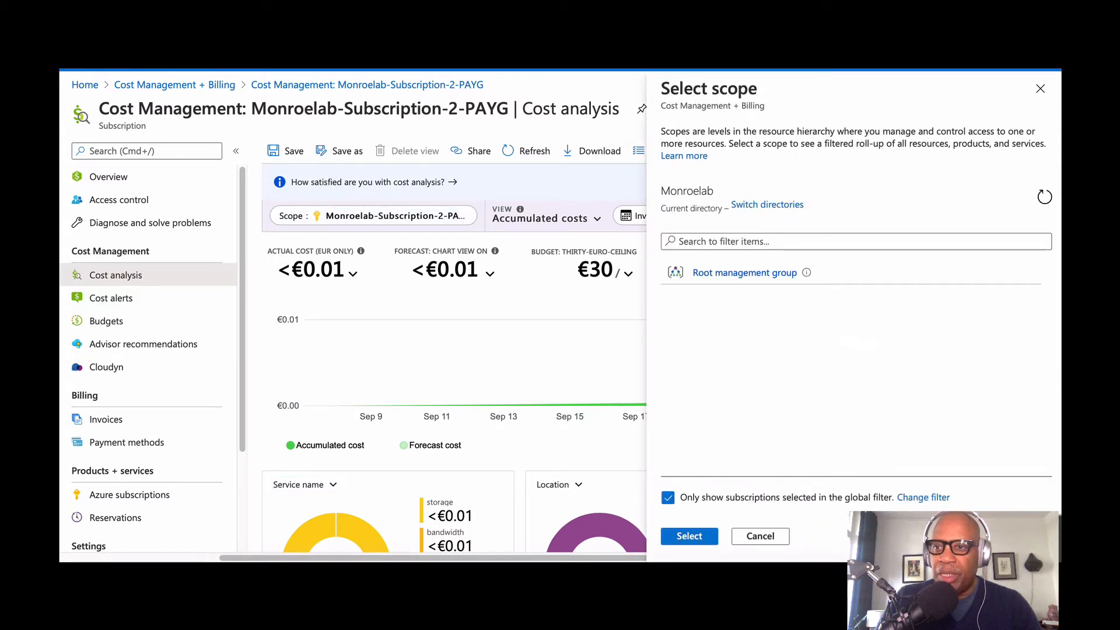
click(1040, 91)
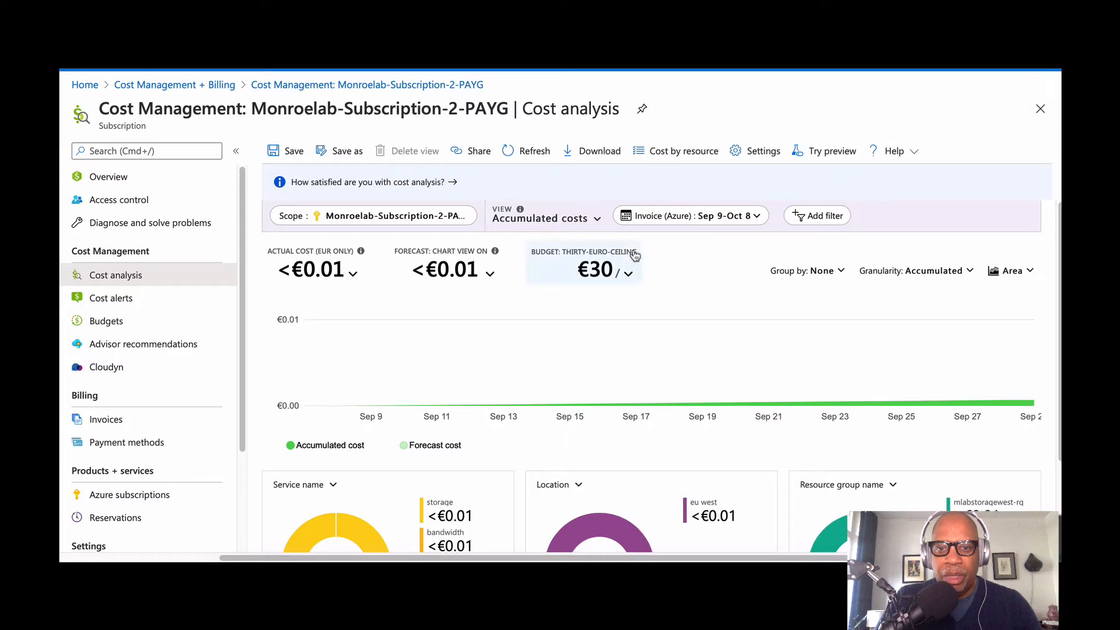
- Review the built-in cost views and the selectable invoice date ranges, dismissing the feedback form
click(600, 220)
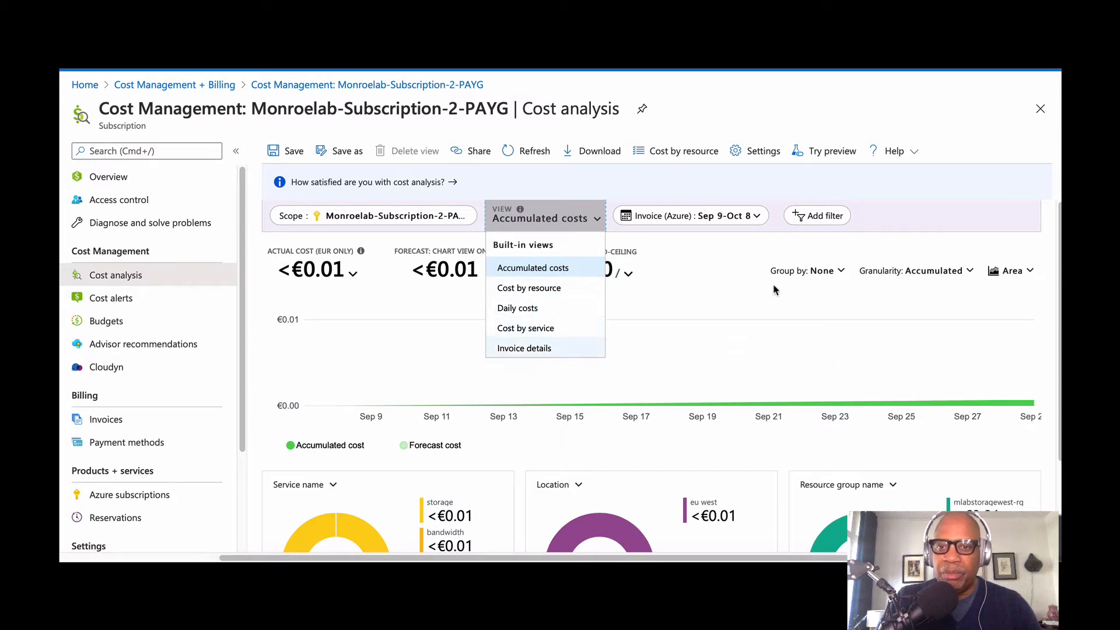
click(748, 221)
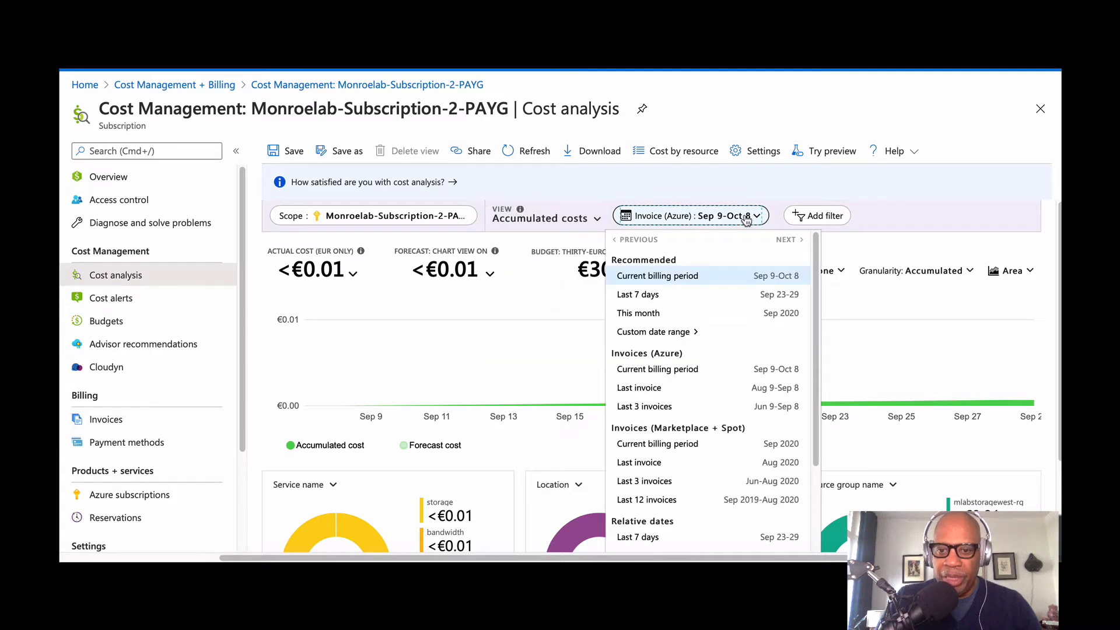
click(887, 194)
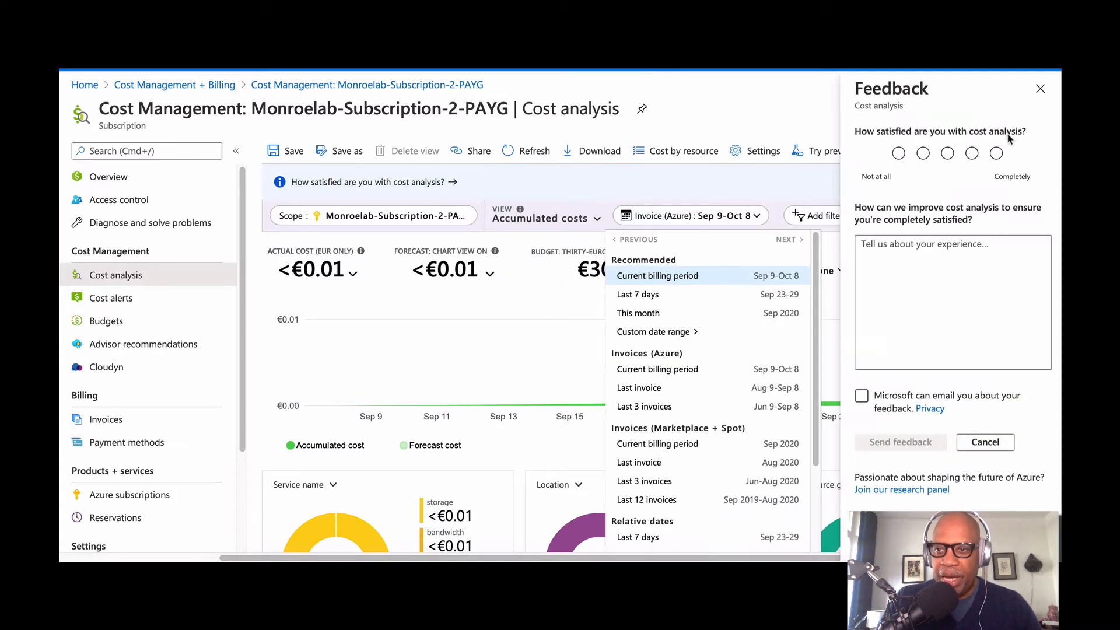
click(1040, 99)
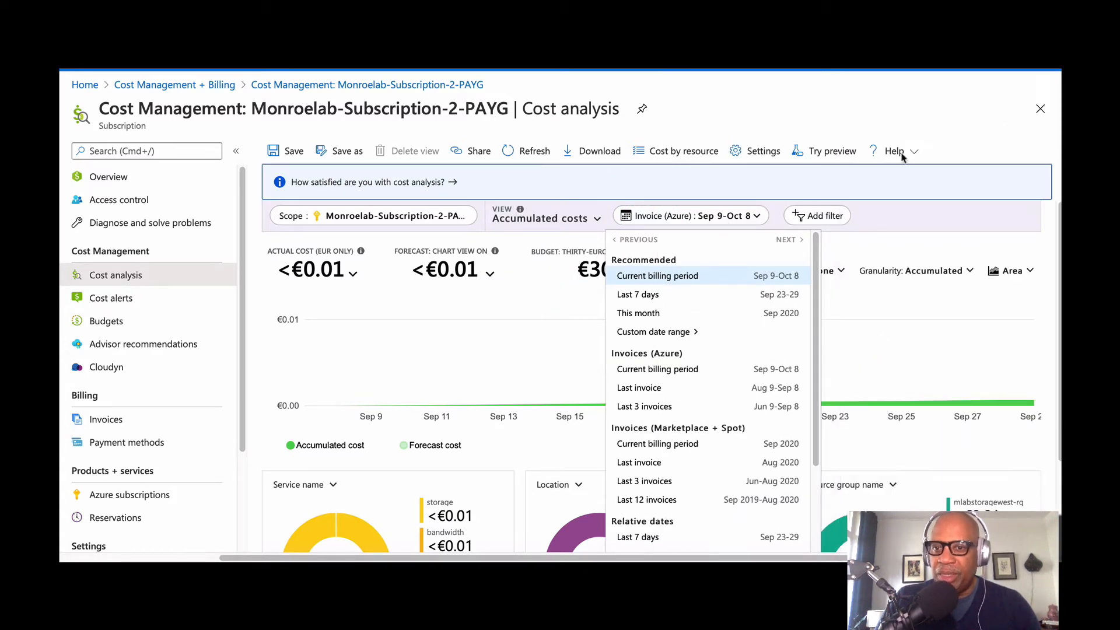
- Start a new cost filter, look through the properties it can filter on, and dismiss it
click(816, 216)
scroll(853, 315, down, 5)
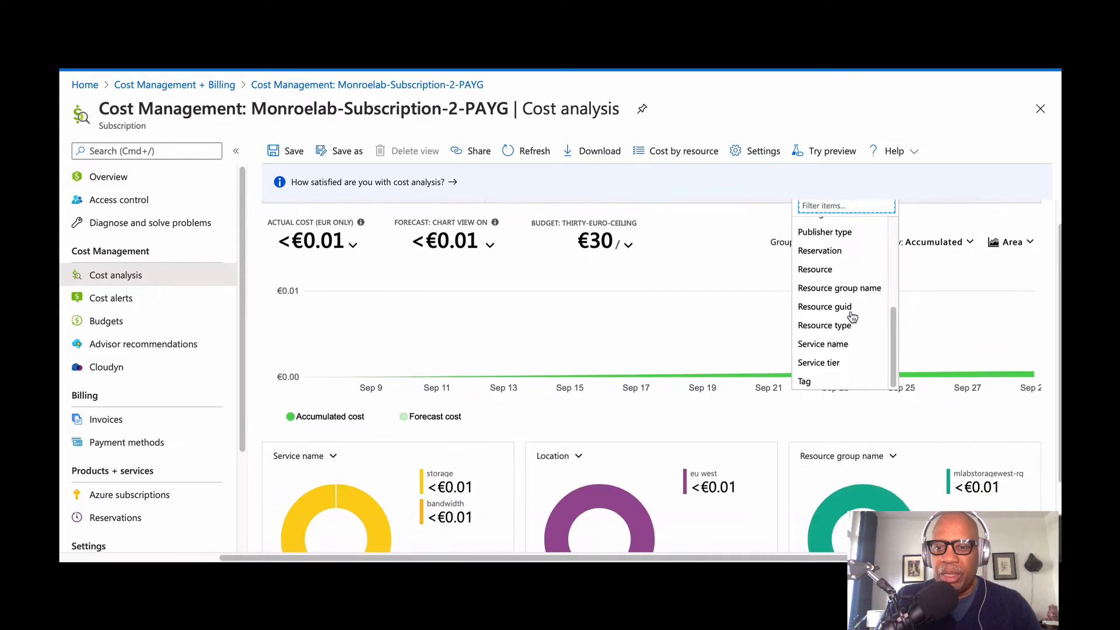
scroll(853, 316, up, 5)
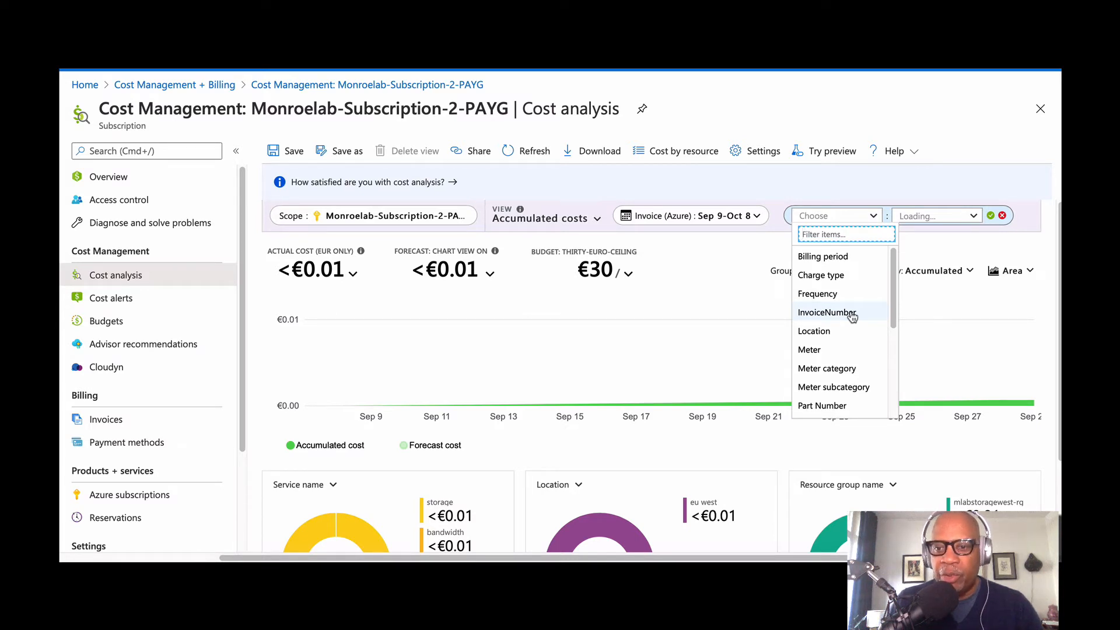
click(621, 334)
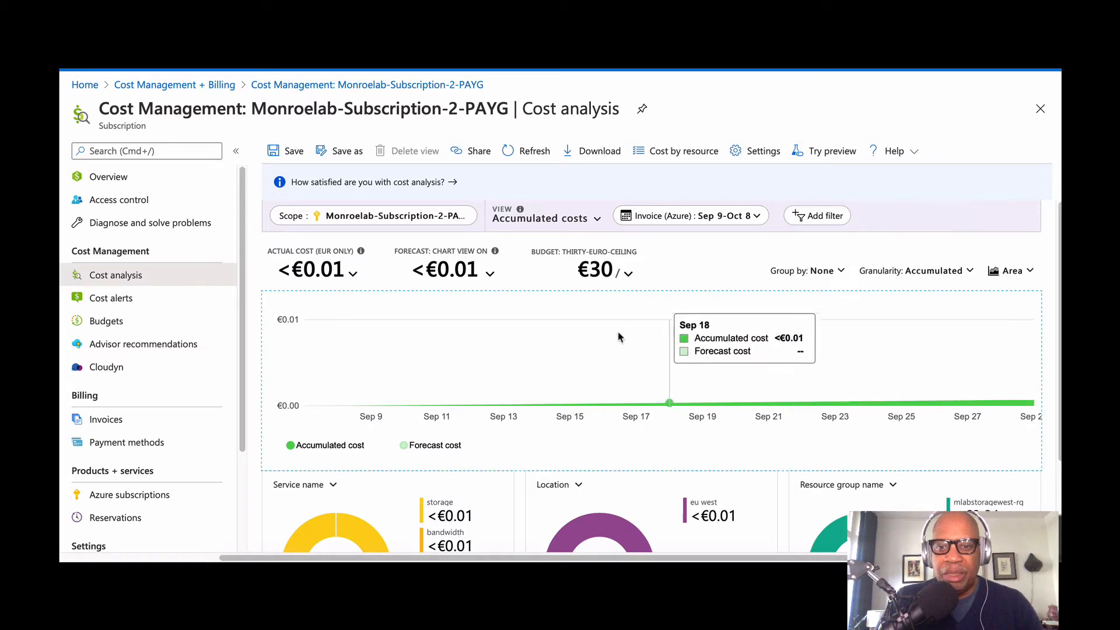
- Review the grouping options of the Service name, Location and Resource group name charts
scroll(833, 426, down, 2)
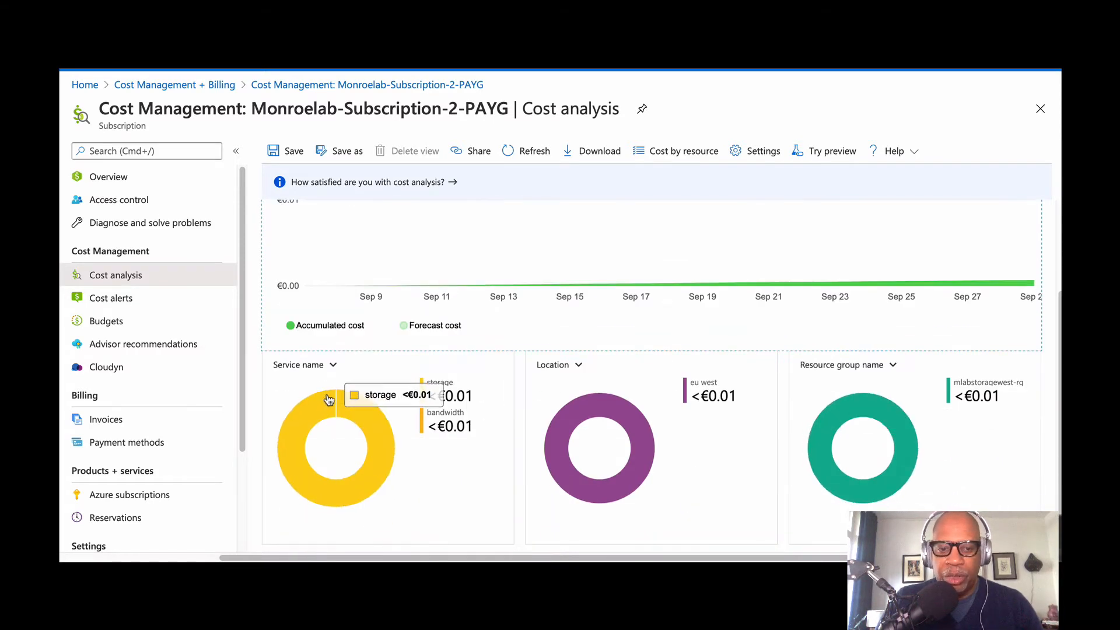
click(333, 365)
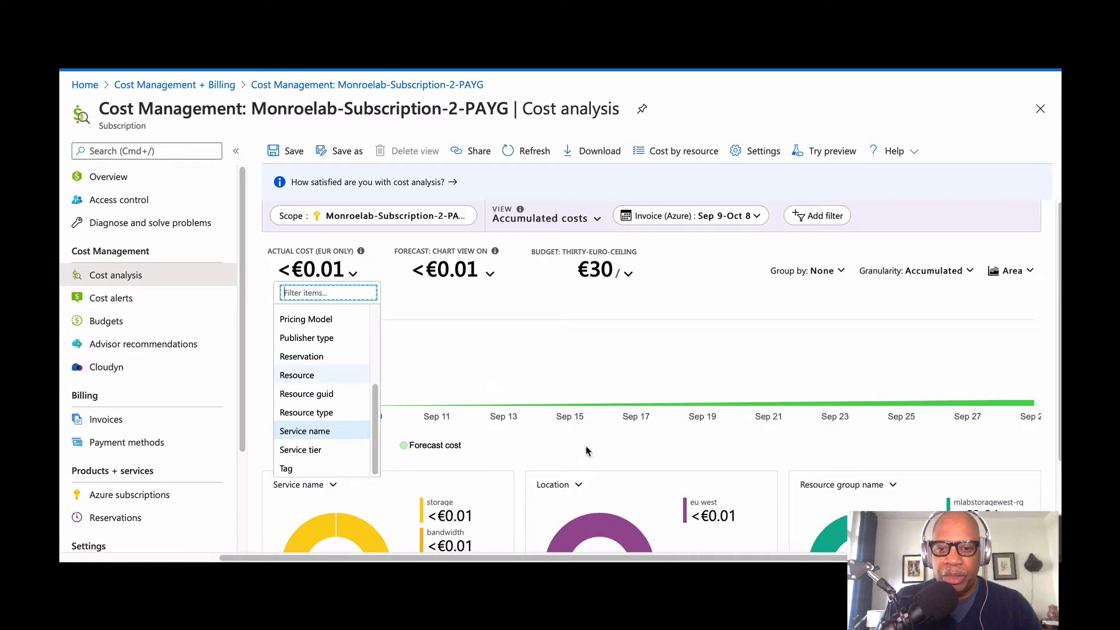
click(580, 486)
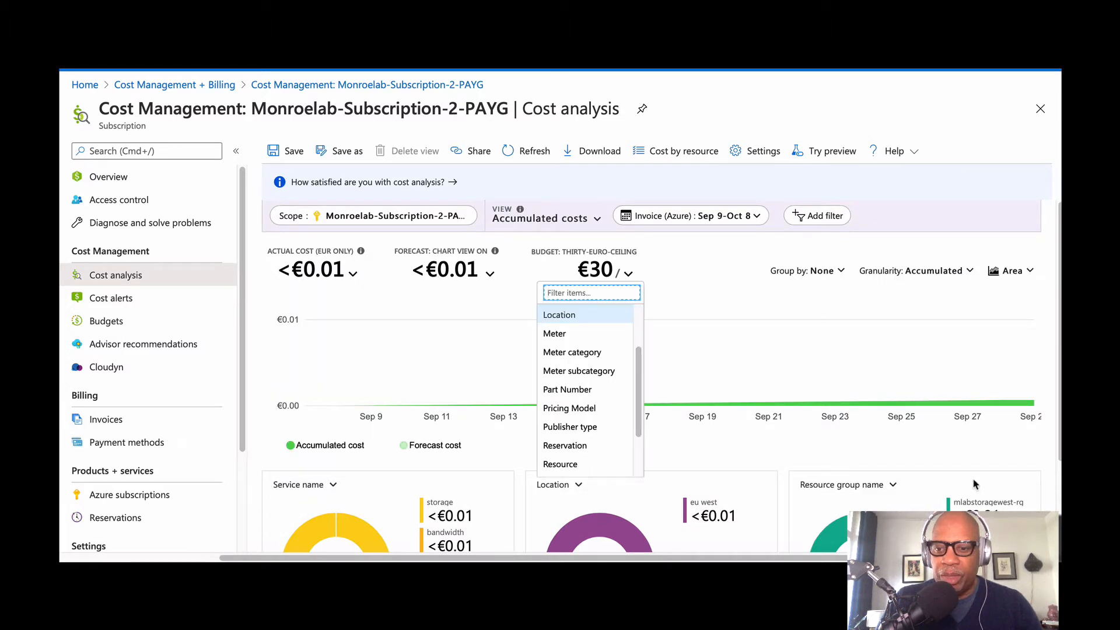
scroll(915, 435, down, 2)
click(892, 368)
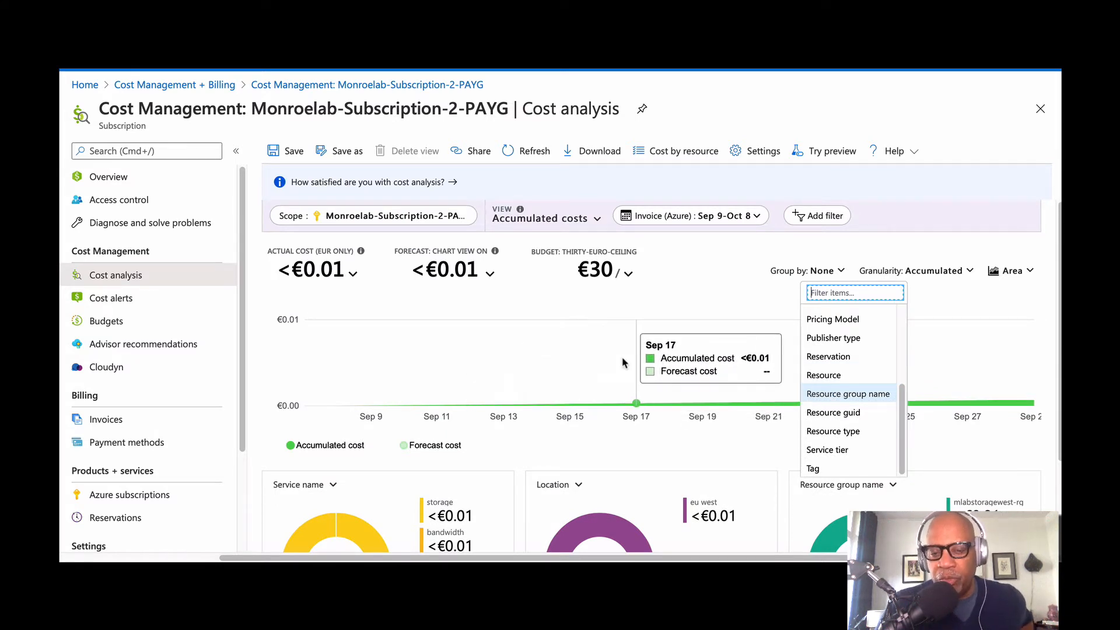
scroll(622, 361, down, 3)
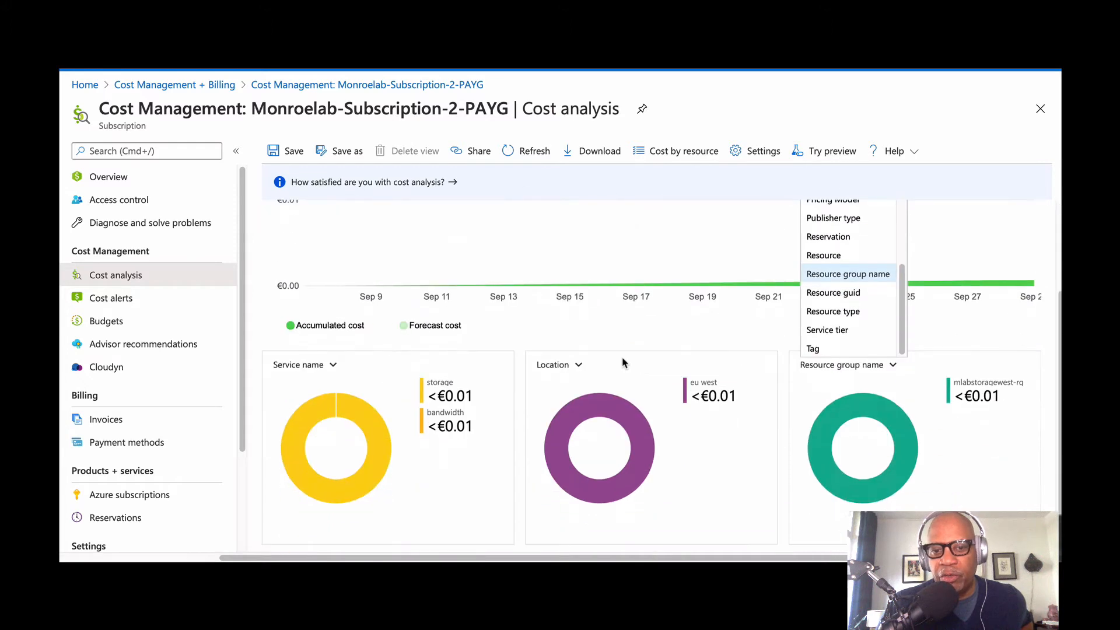
scroll(622, 361, up, 2)
scroll(623, 362, down, 2)
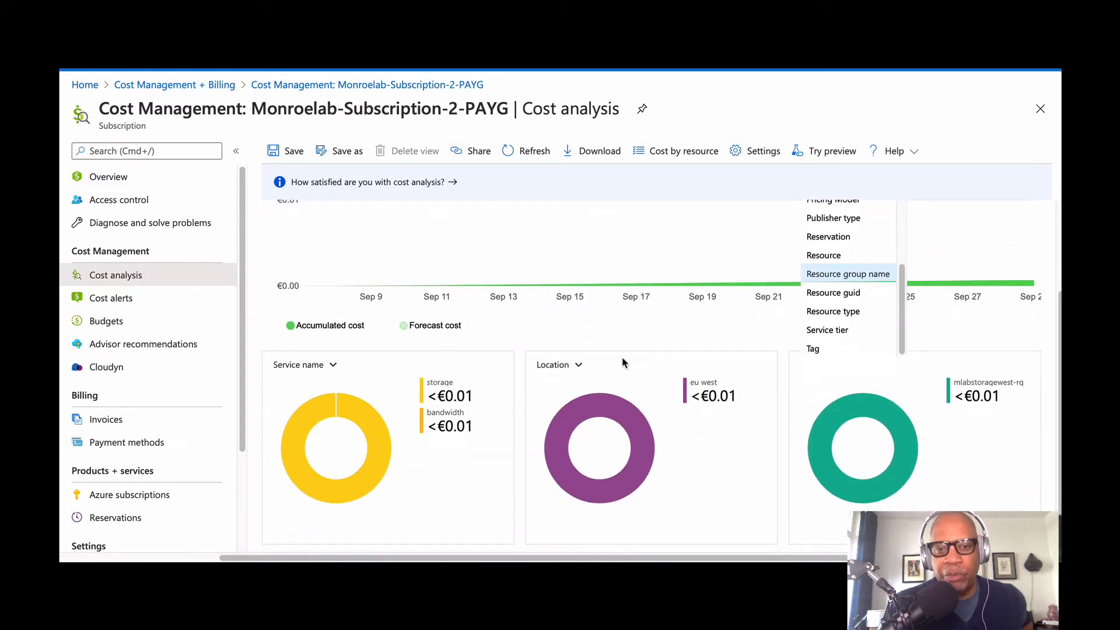
scroll(622, 362, up, 3)
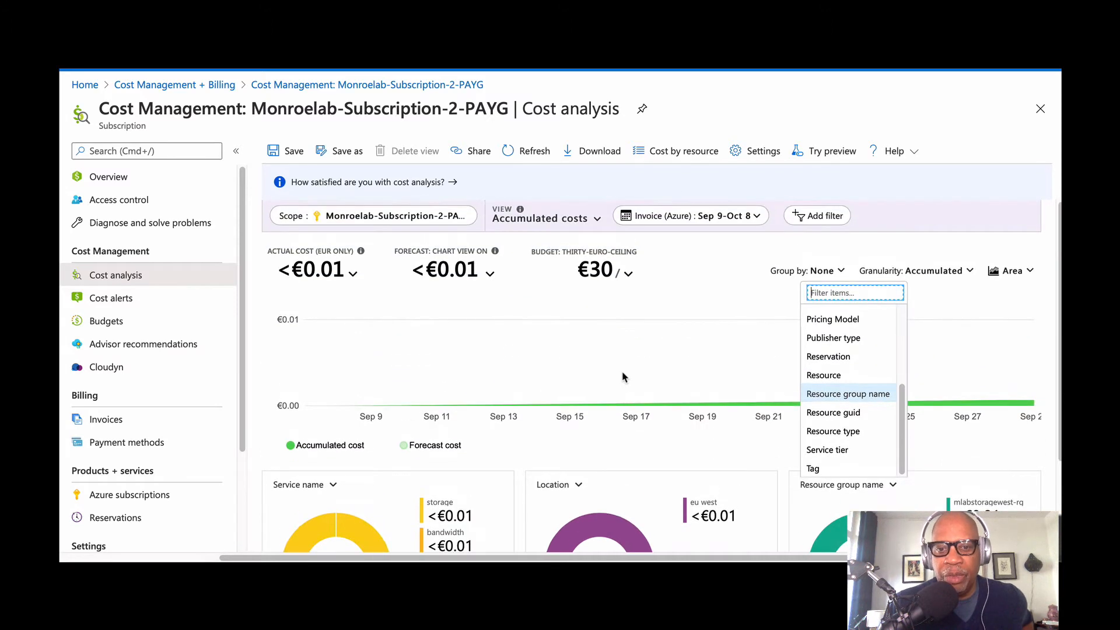
scroll(622, 377, down, 1)
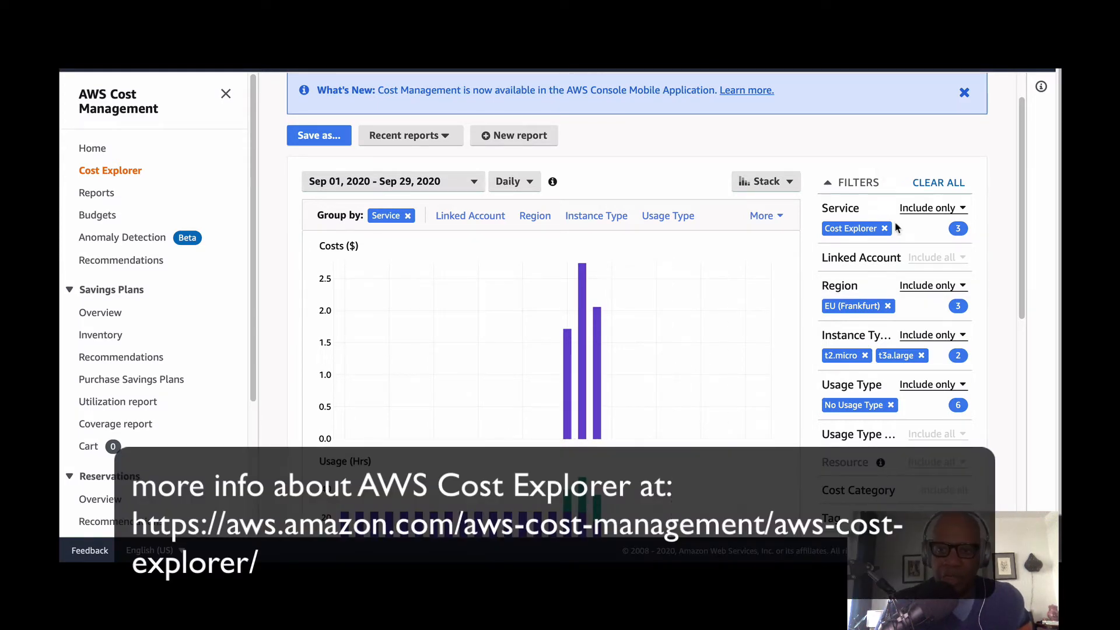
- Switch to AWS Cost Explorer and look over the filters applied to the daily cost and usage report
scroll(881, 273, down, 2)
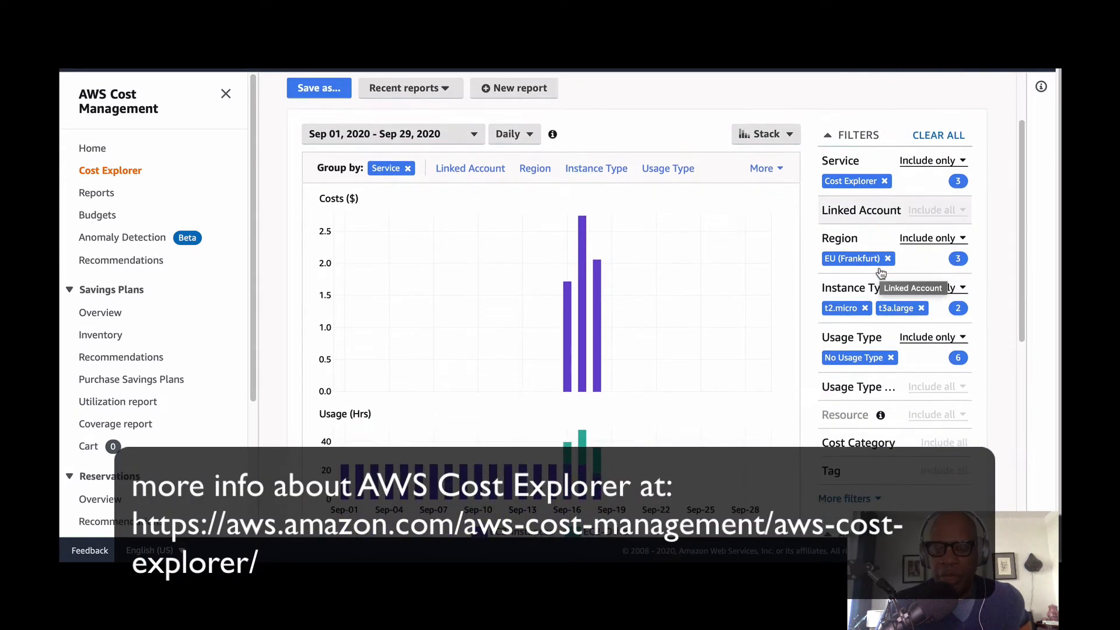
scroll(881, 273, up, 1)
scroll(881, 272, down, 1)
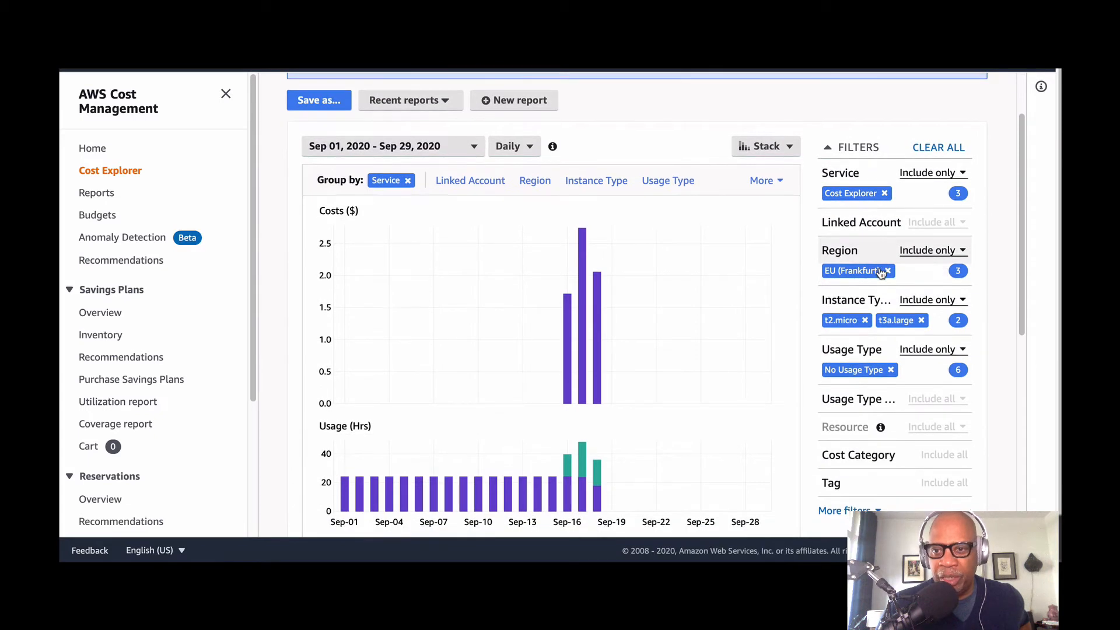
scroll(880, 273, up, 2)
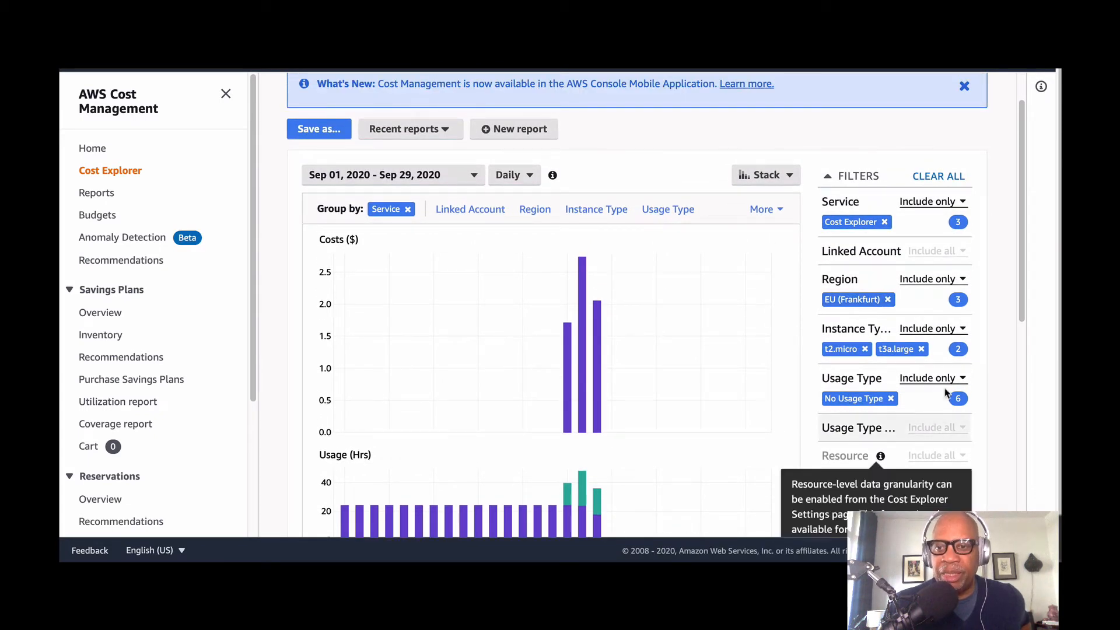
- Add S3 (Simple Storage Service) to the services included by the Service filter and apply it
click(853, 208)
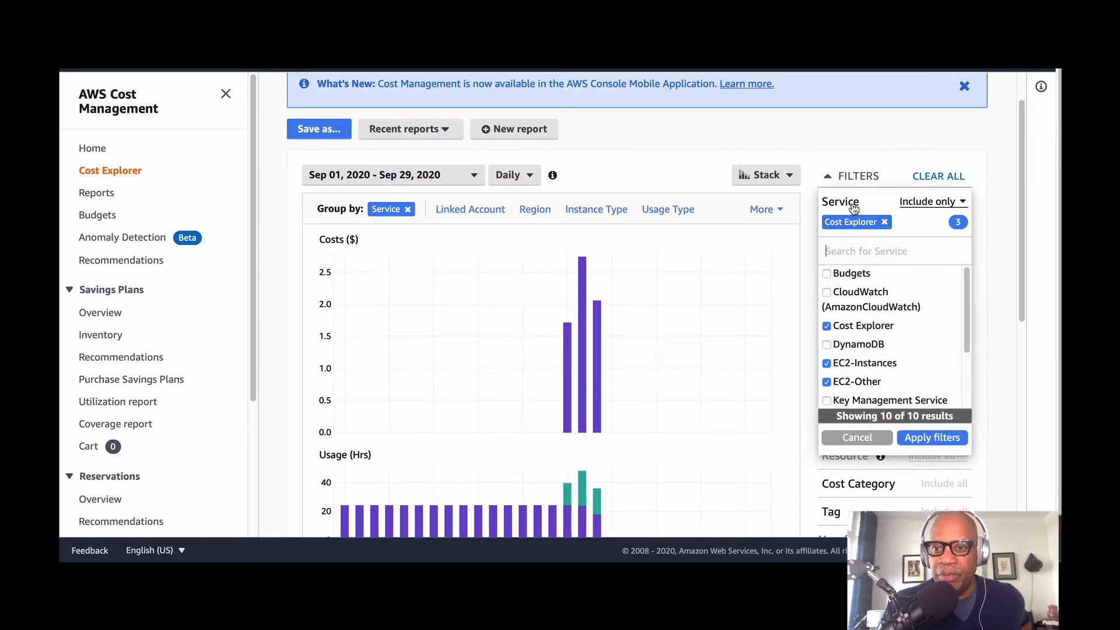
scroll(892, 309, down, 3)
scroll(894, 309, up, 3)
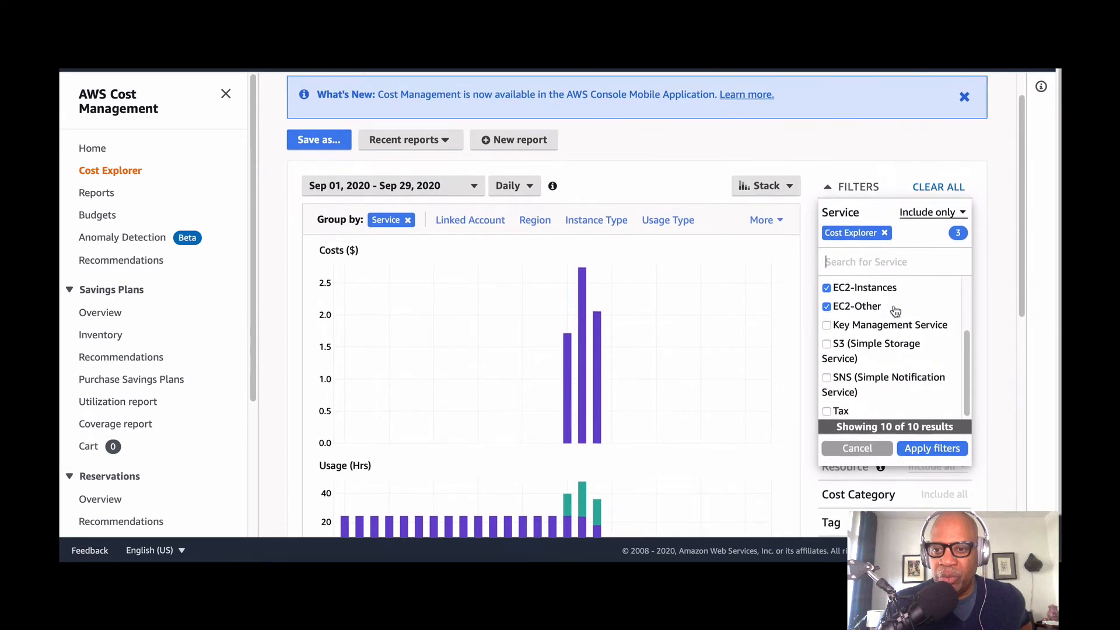
scroll(895, 310, up, 2)
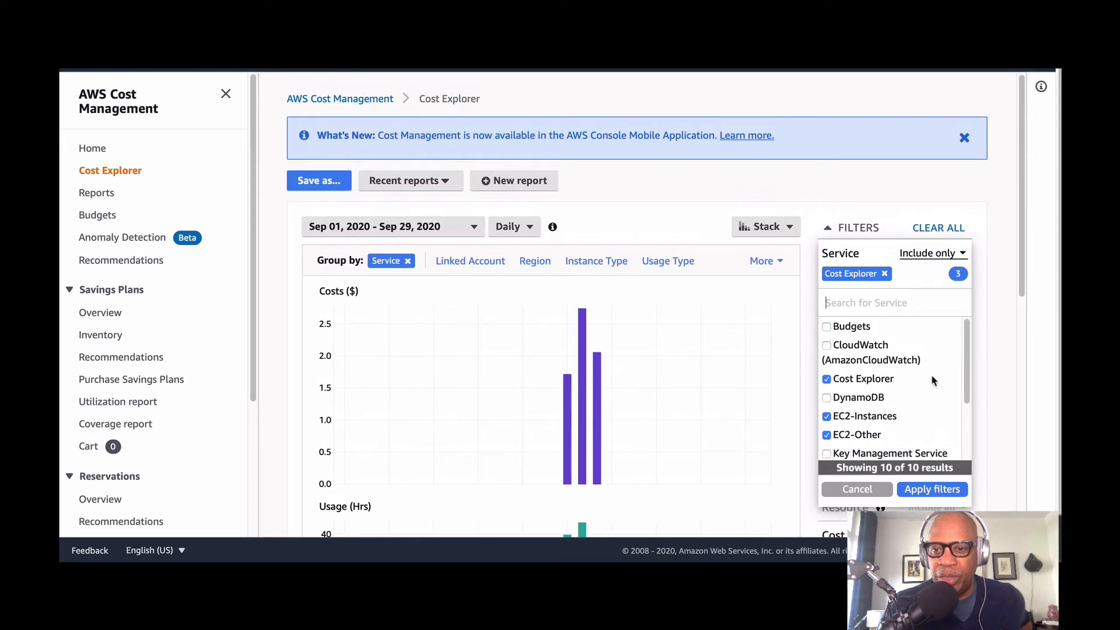
scroll(932, 381, down, 2)
scroll(932, 380, down, 3)
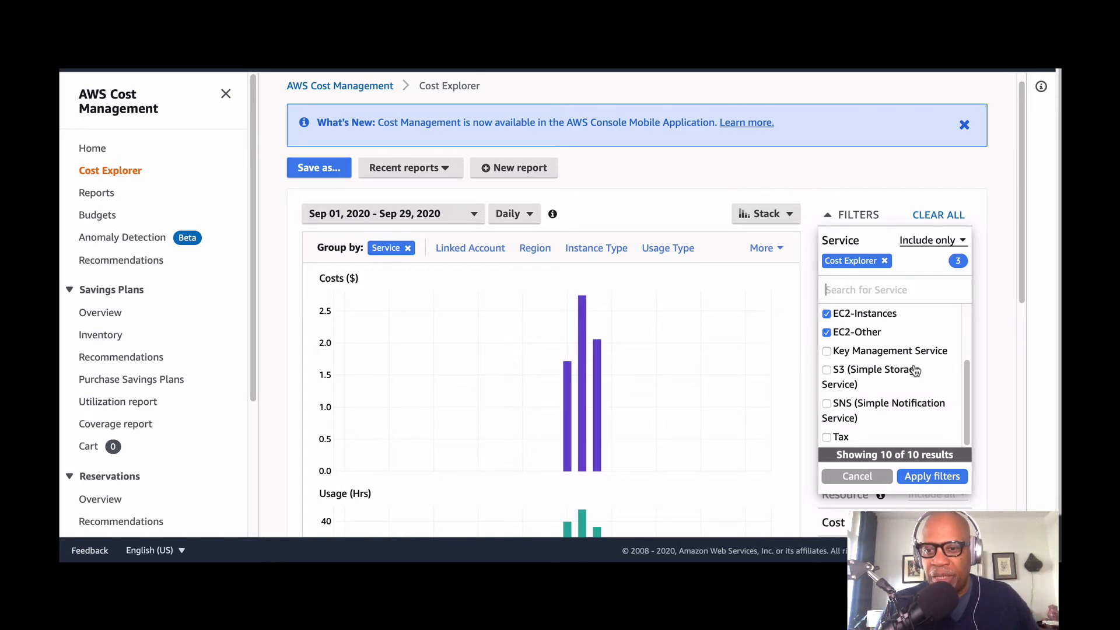
scroll(914, 371, up, 4)
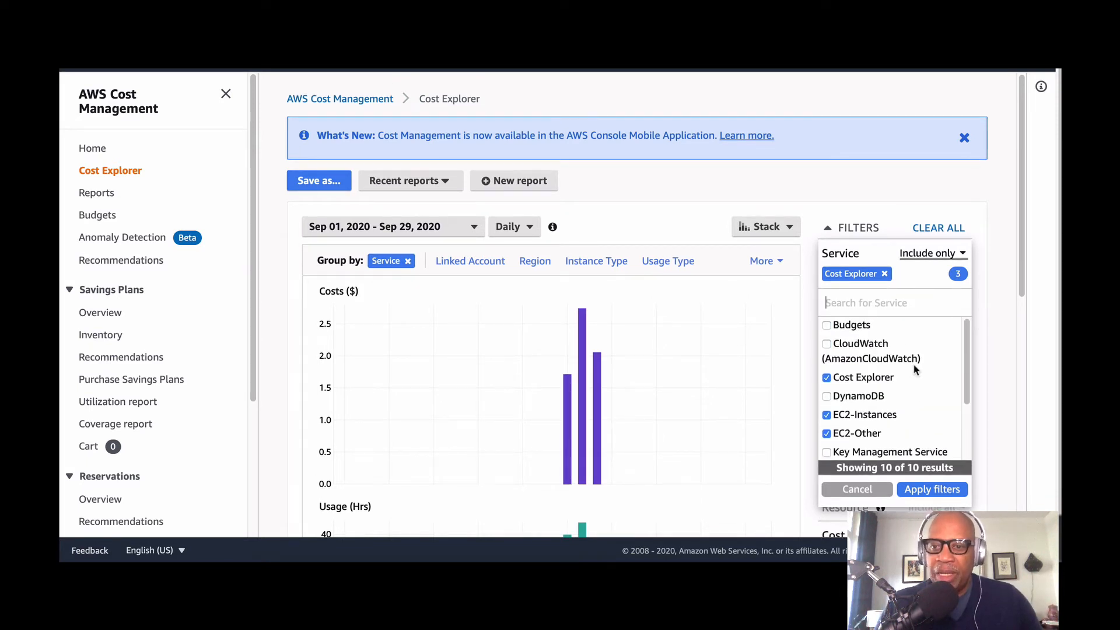
scroll(915, 368, down, 2)
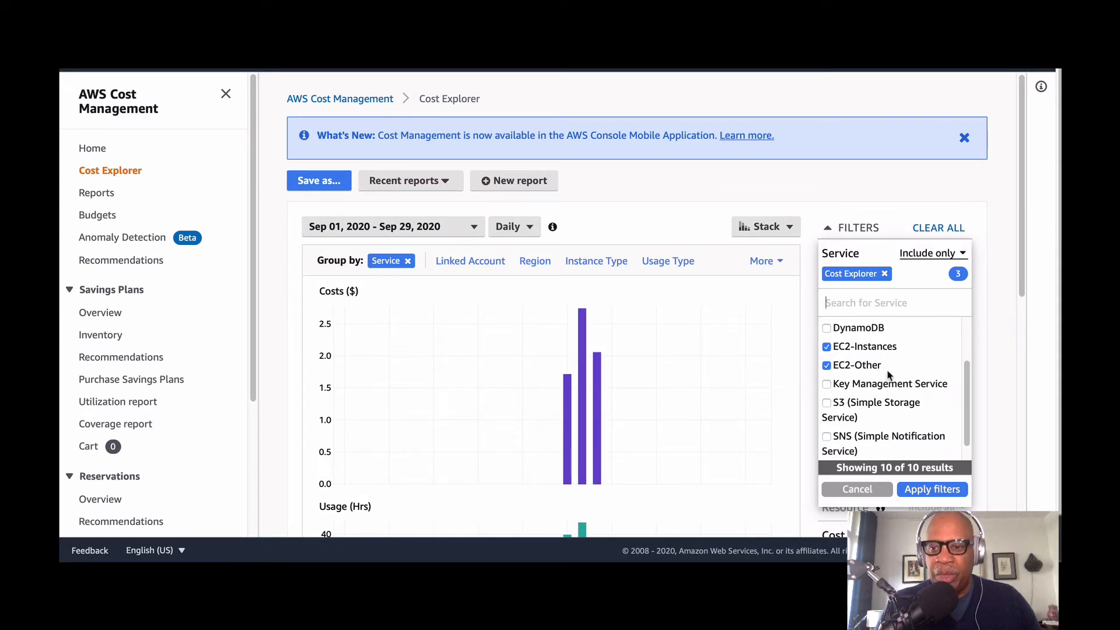
scroll(870, 376, down, 2)
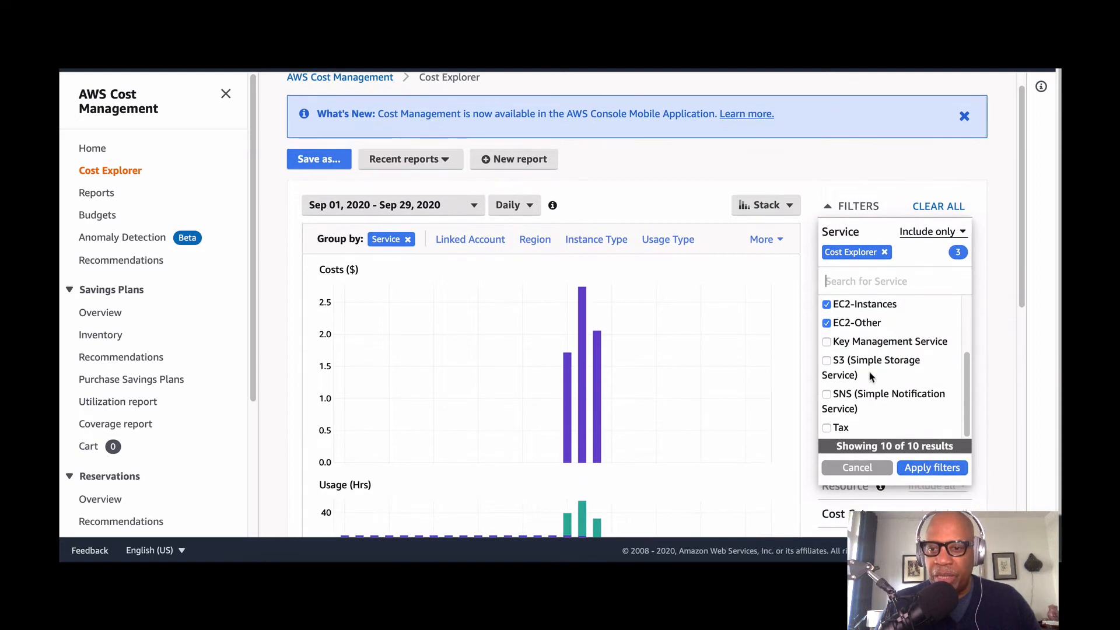
click(827, 362)
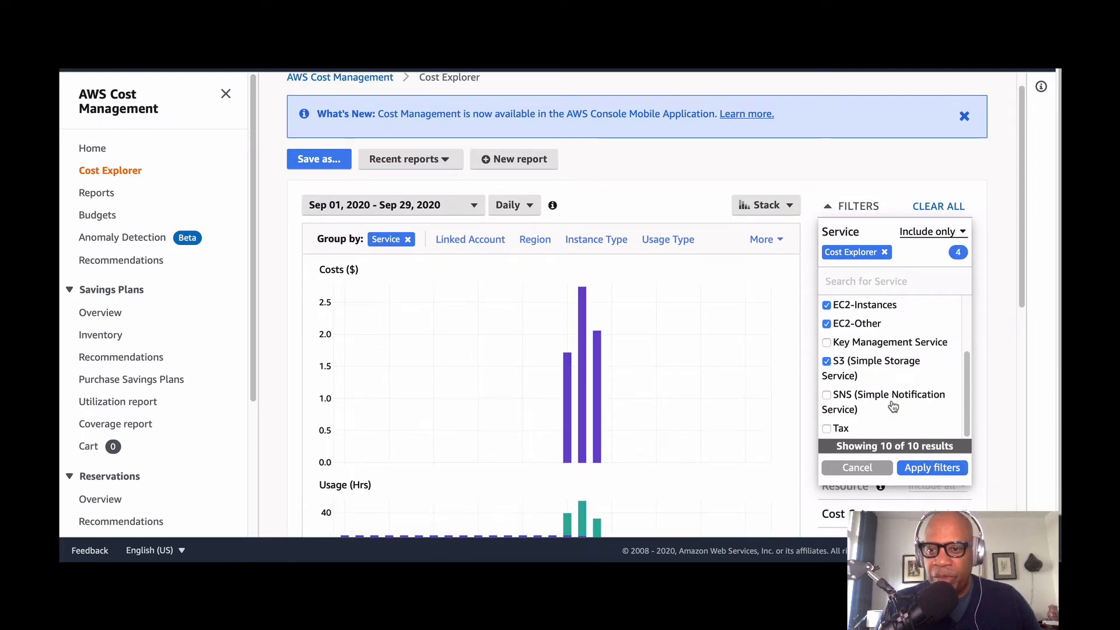
scroll(892, 406, down, 1)
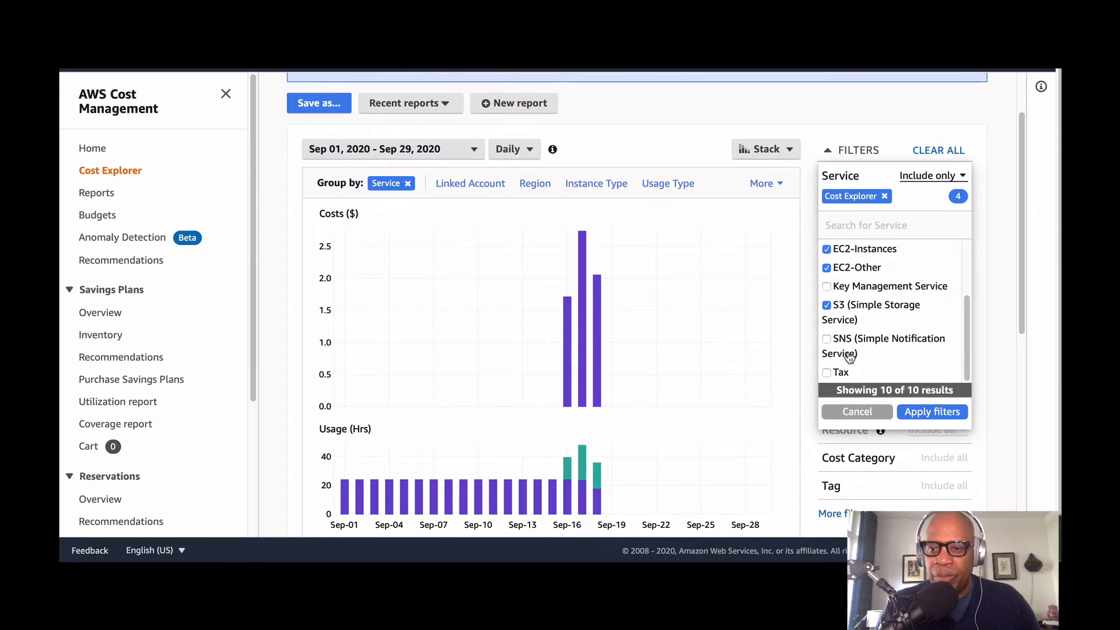
click(936, 414)
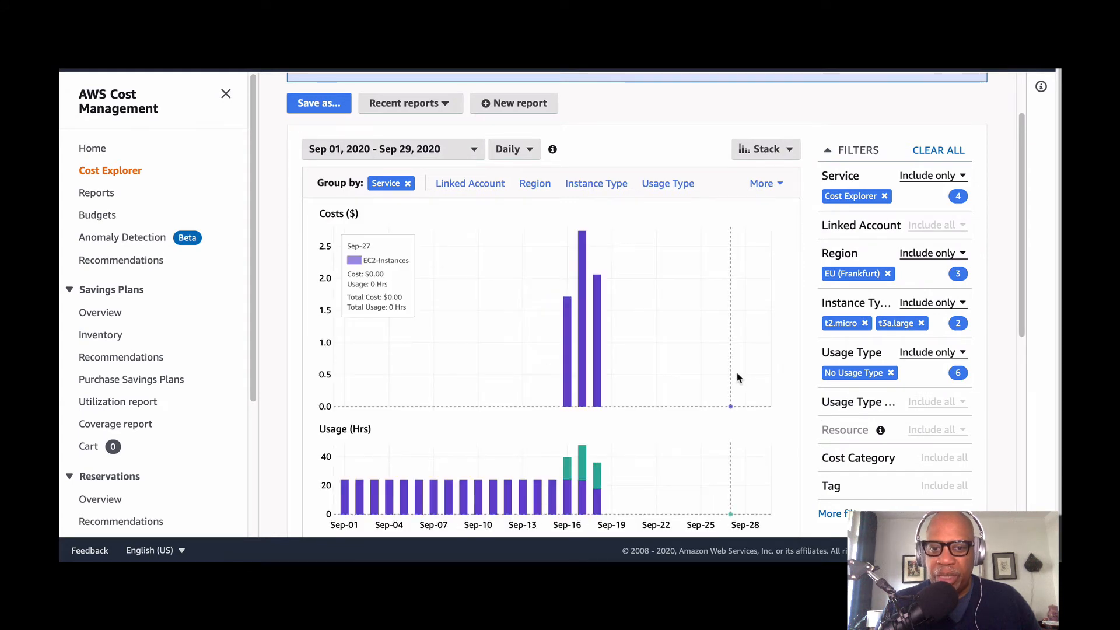
- Review the regions available in the Region filter and close it without changing the selection
scroll(766, 369, up, 3)
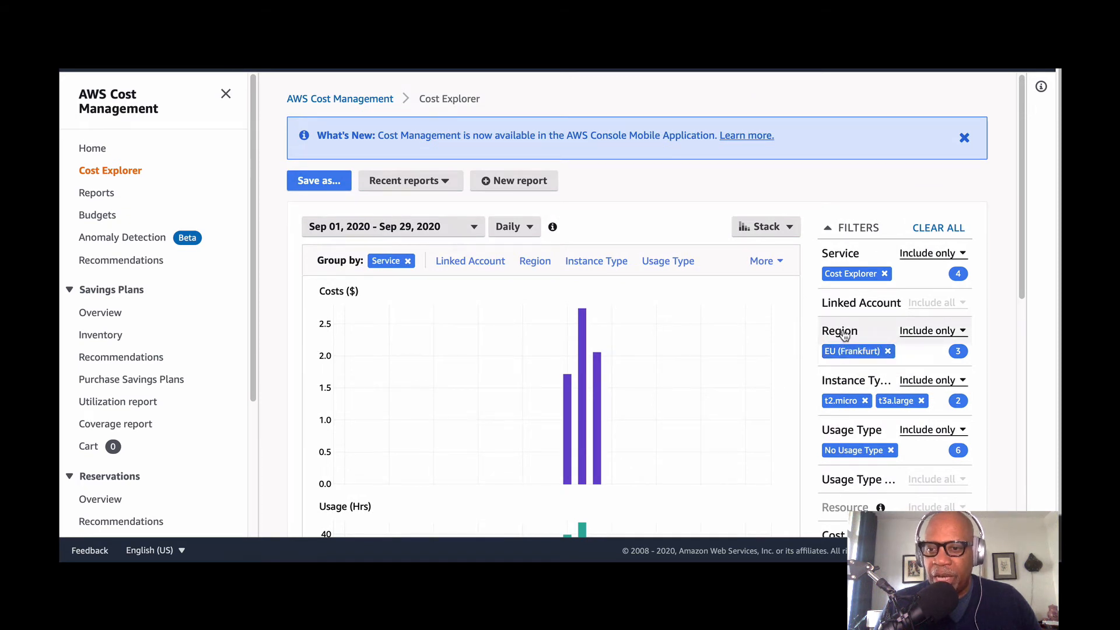
click(840, 331)
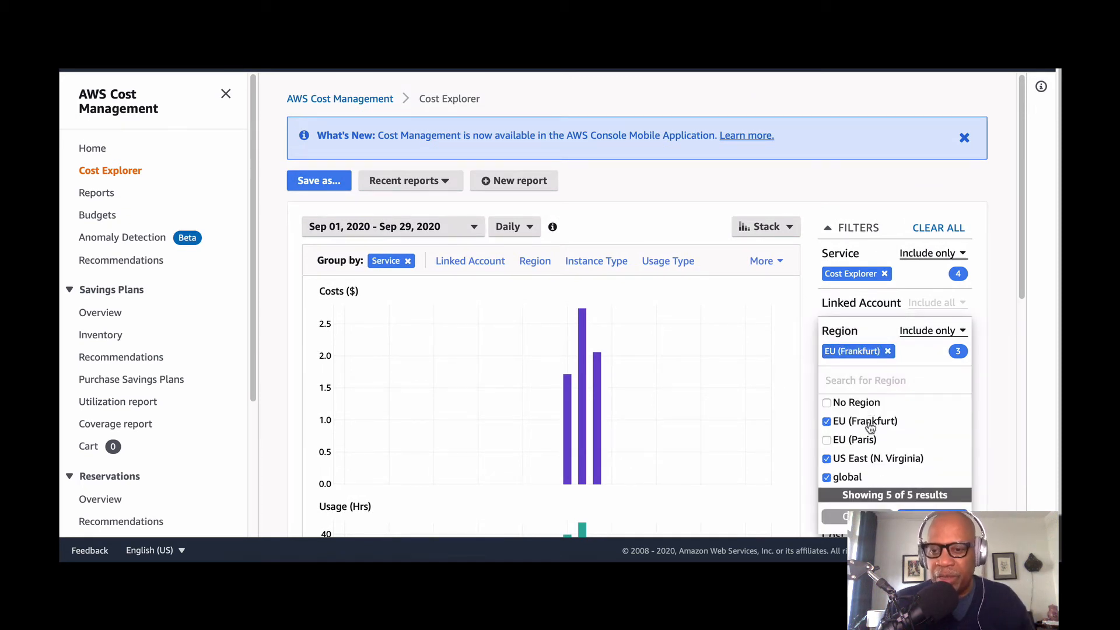
scroll(891, 433, down, 2)
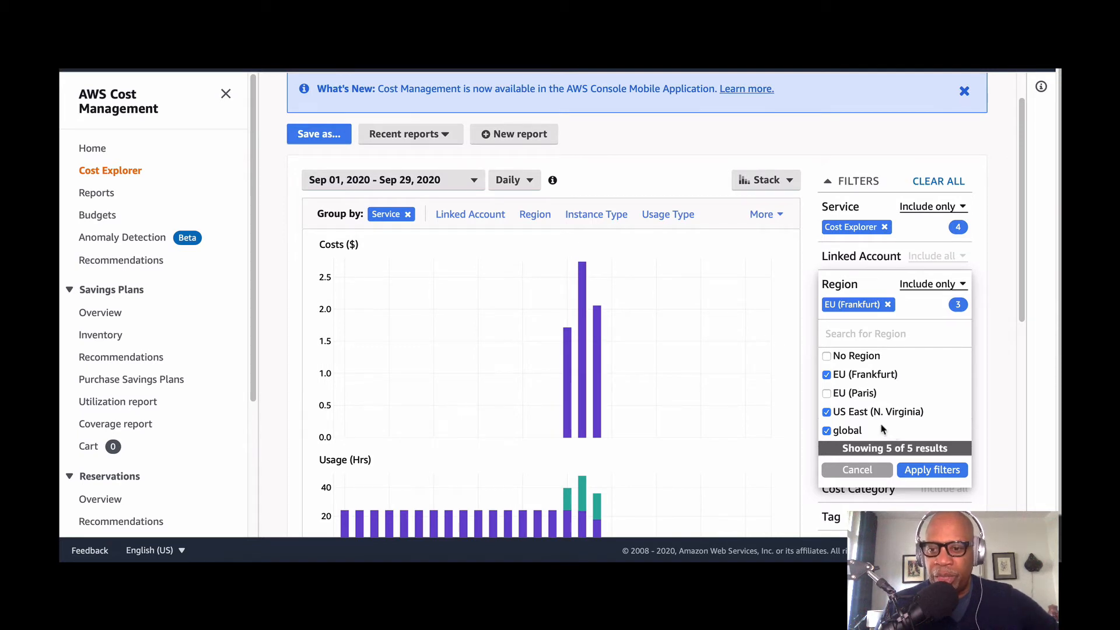
click(863, 469)
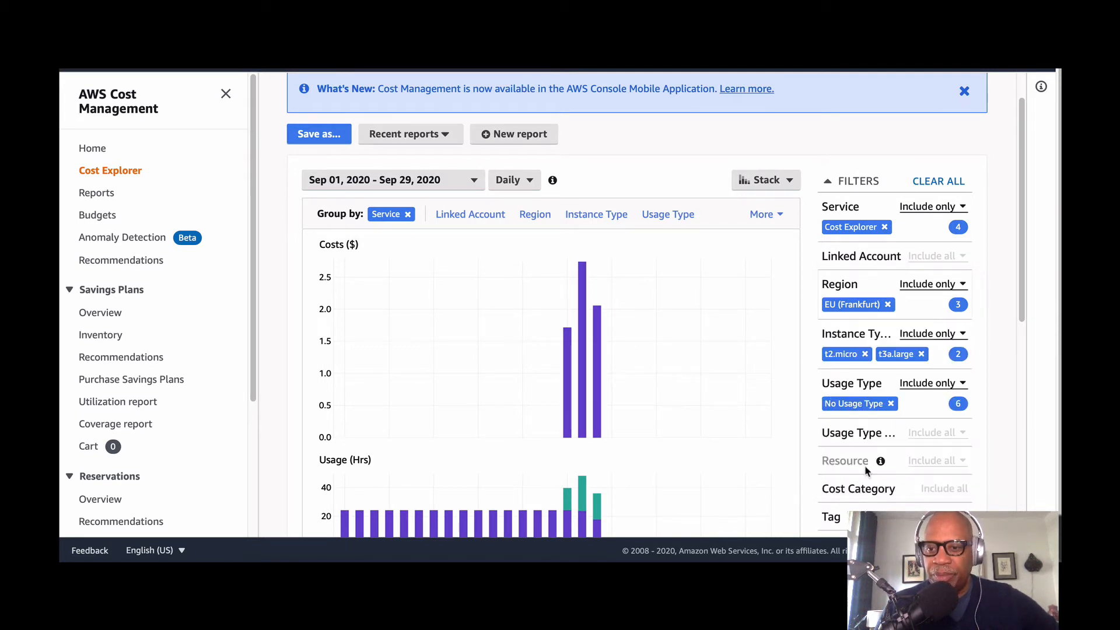
- Remove BoxUsage:t2.micro (Hrs) from the usage types included by the Usage Type filter and apply it
scroll(857, 397, down, 1)
click(876, 383)
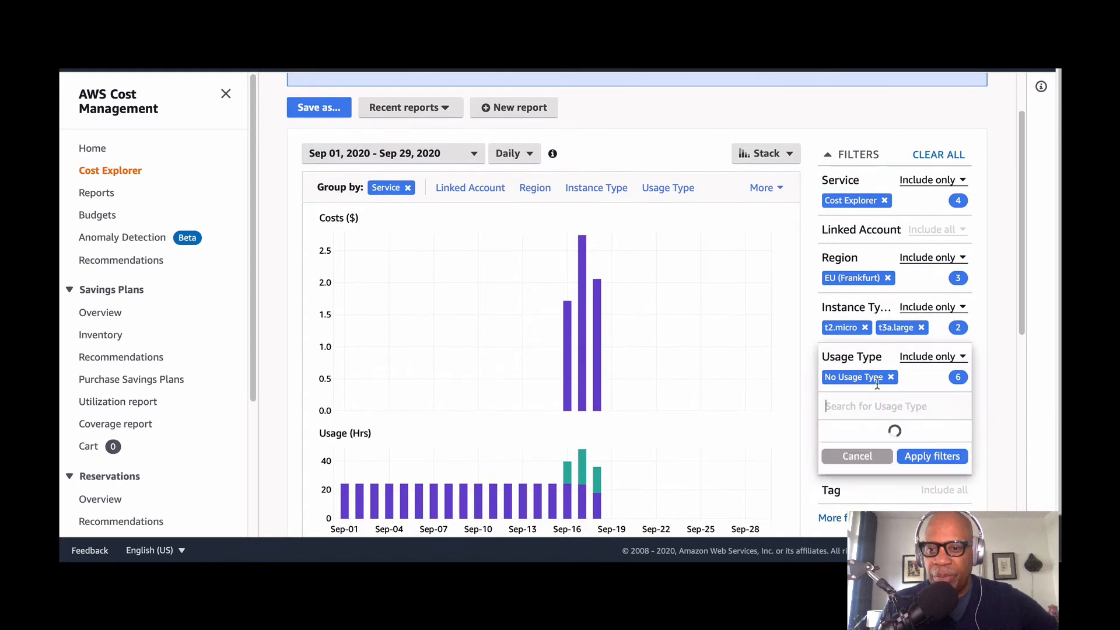
scroll(901, 452, down, 2)
scroll(904, 454, up, 2)
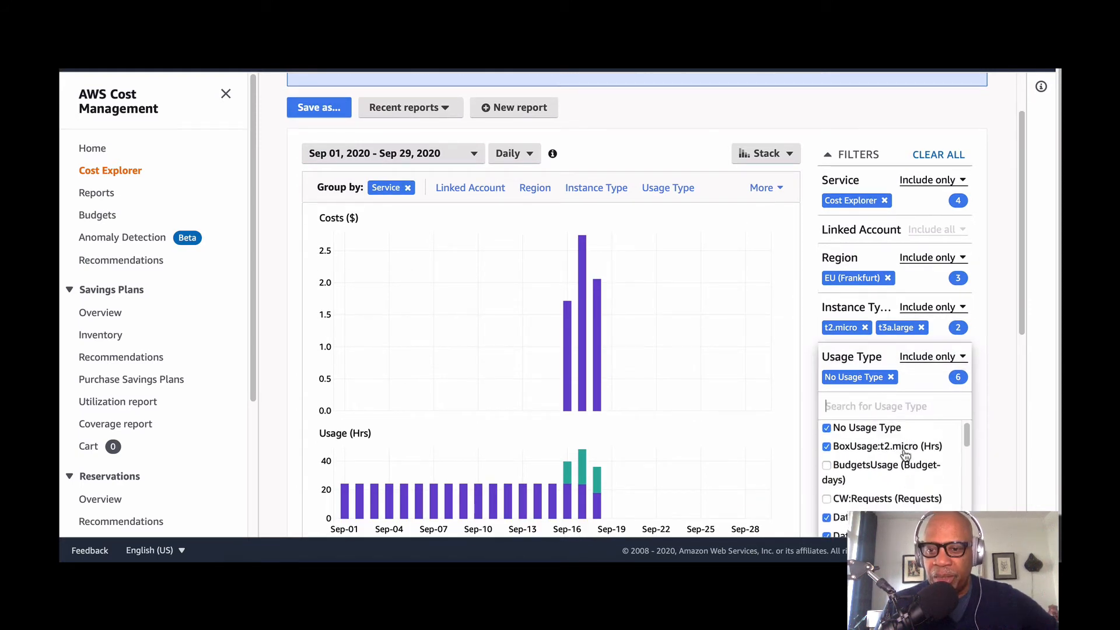
scroll(905, 456, up, 1)
scroll(905, 455, down, 2)
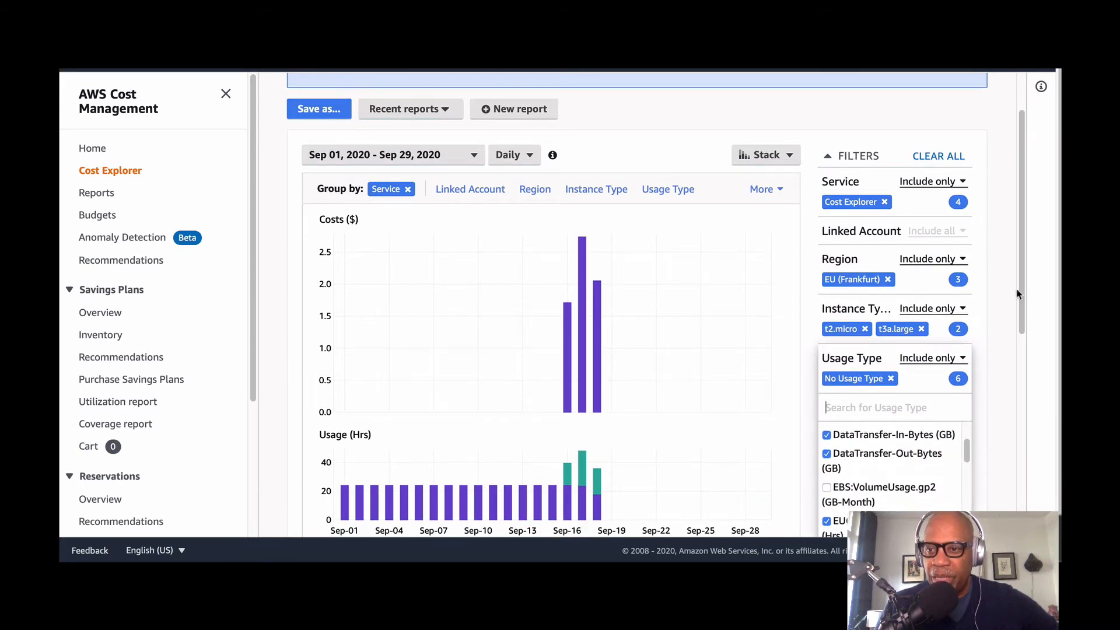
drag(1020, 289, 1027, 373)
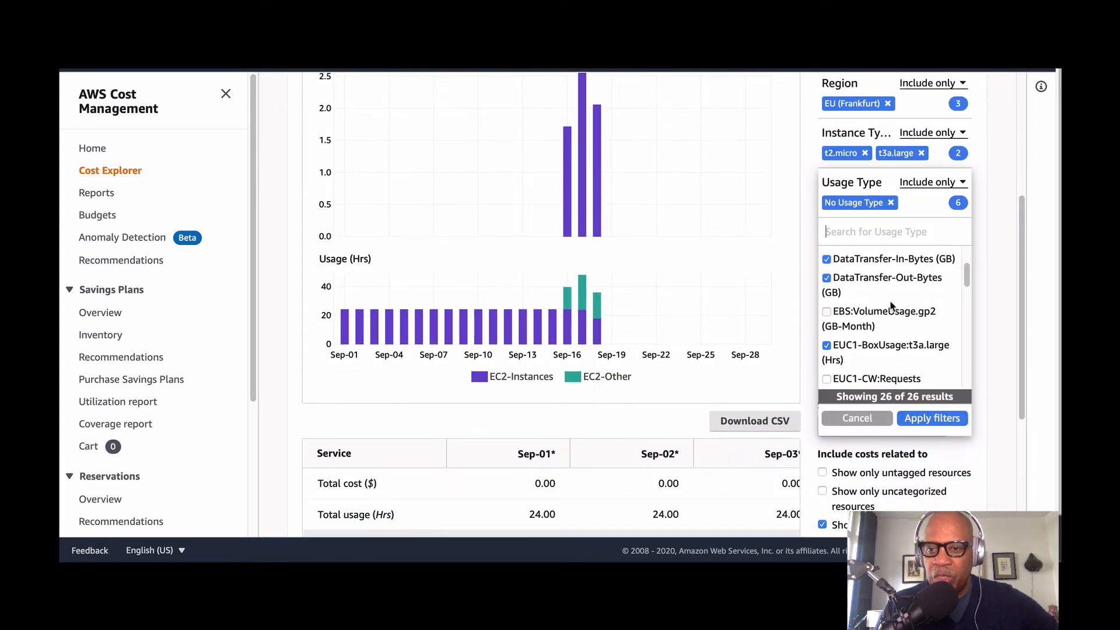
scroll(892, 306, up, 1)
scroll(891, 308, down, 1)
scroll(891, 308, up, 2)
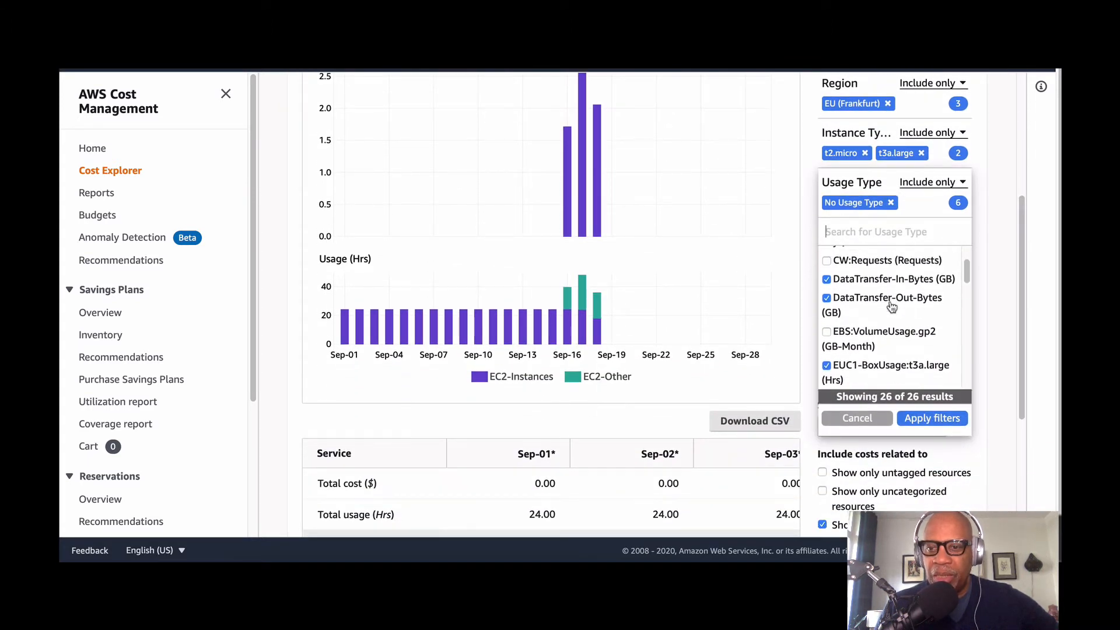
scroll(892, 307, up, 2)
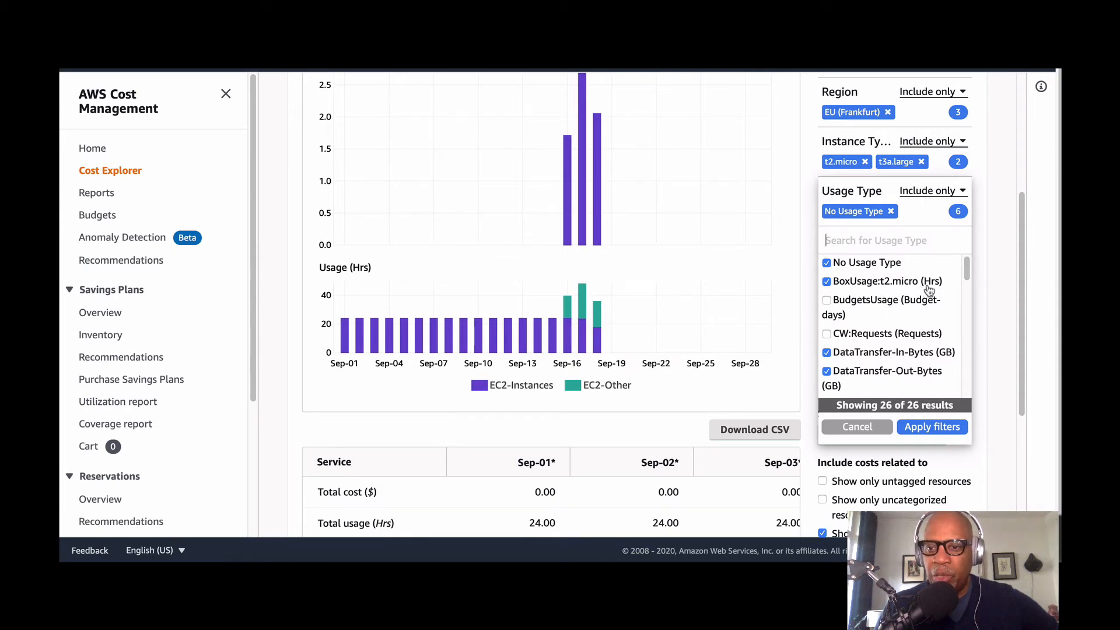
click(826, 282)
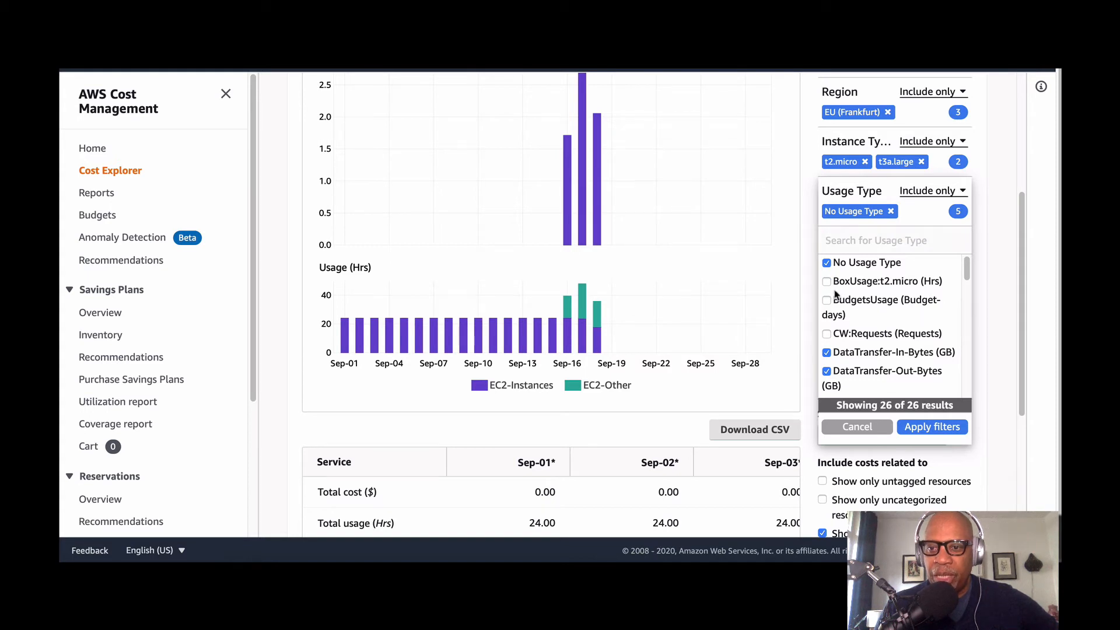
click(920, 426)
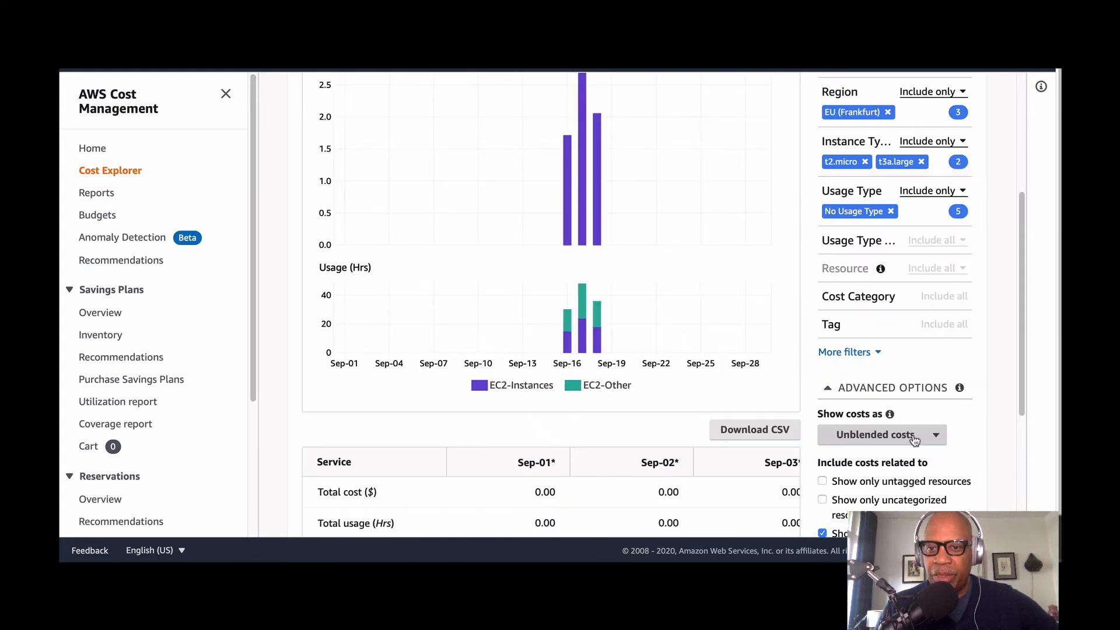
- Remove EUC1-BoxUsage:t3a.large (Hrs) from the Usage Type filter as well and apply it
mouse_move(887, 266)
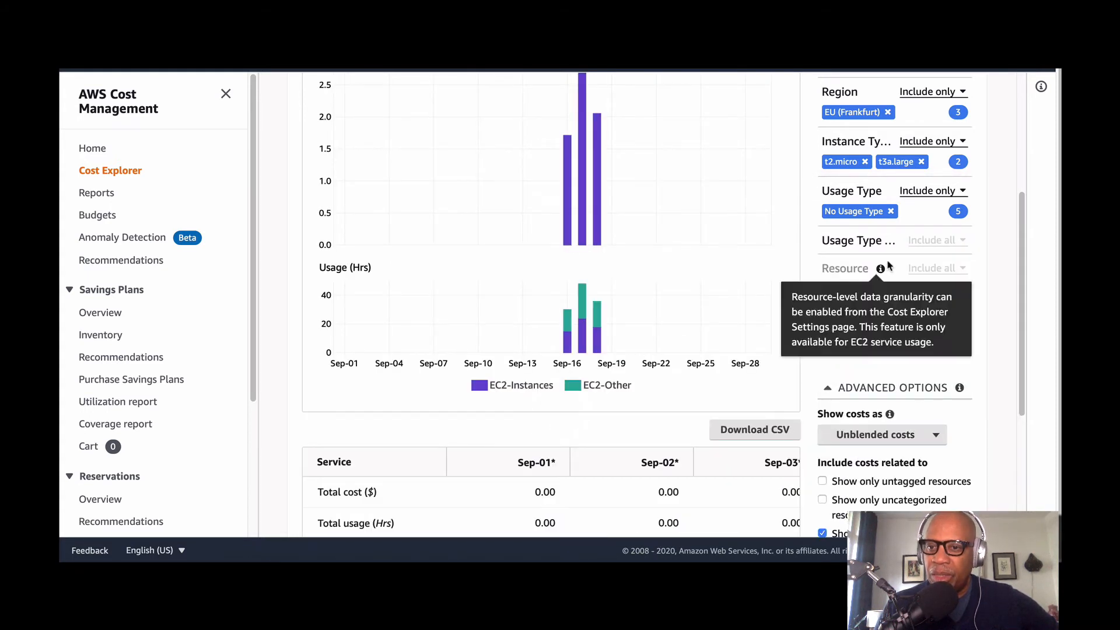
click(866, 198)
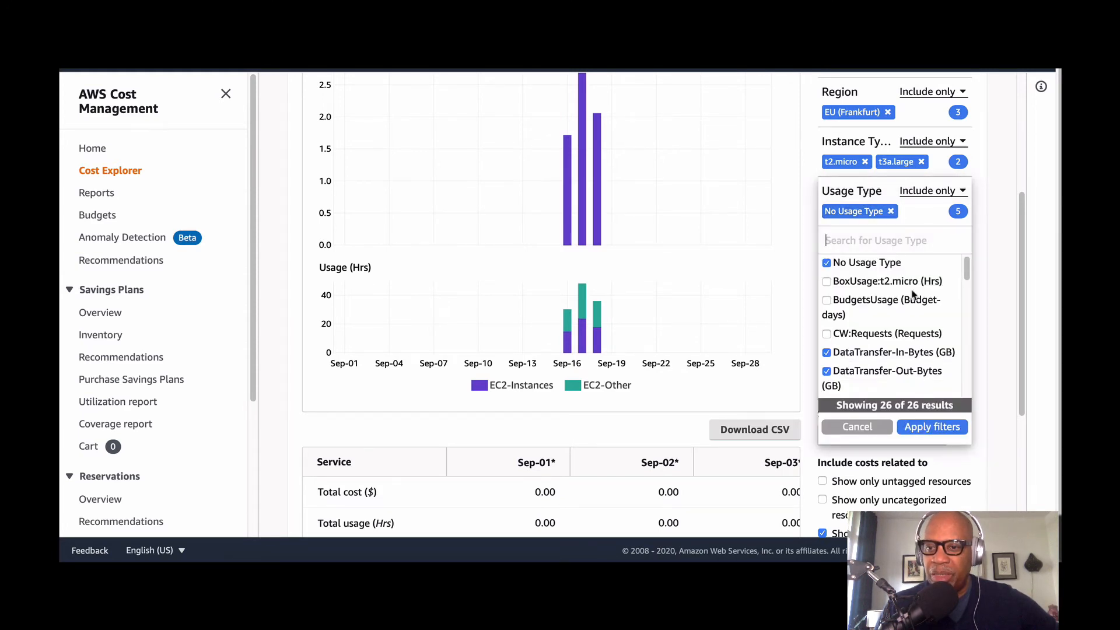
scroll(913, 295, down, 1)
scroll(913, 295, down, 2)
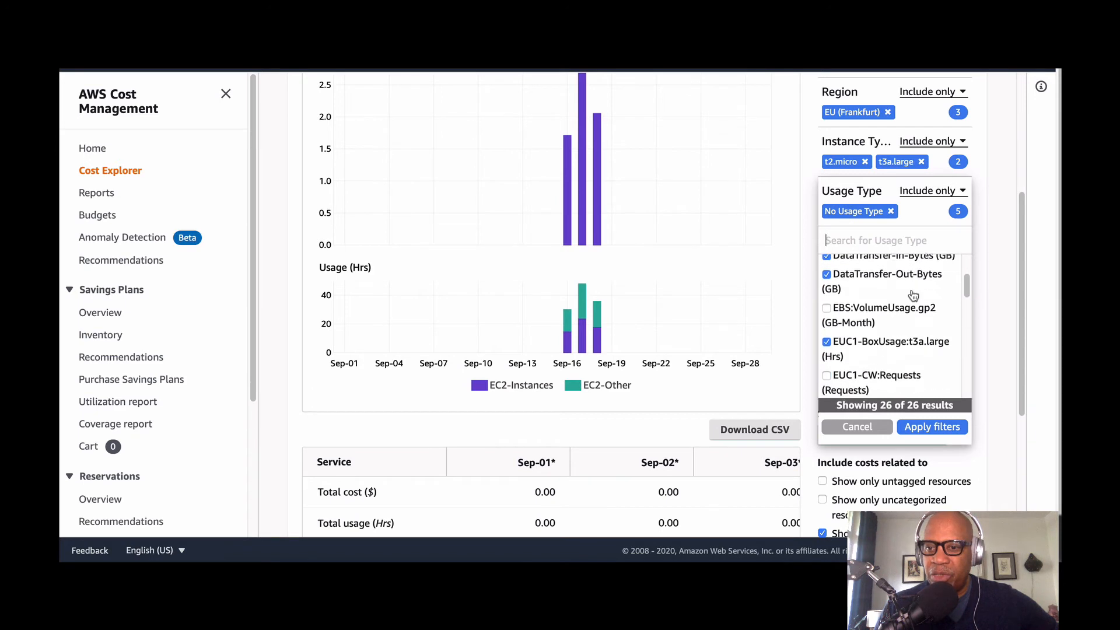
click(826, 305)
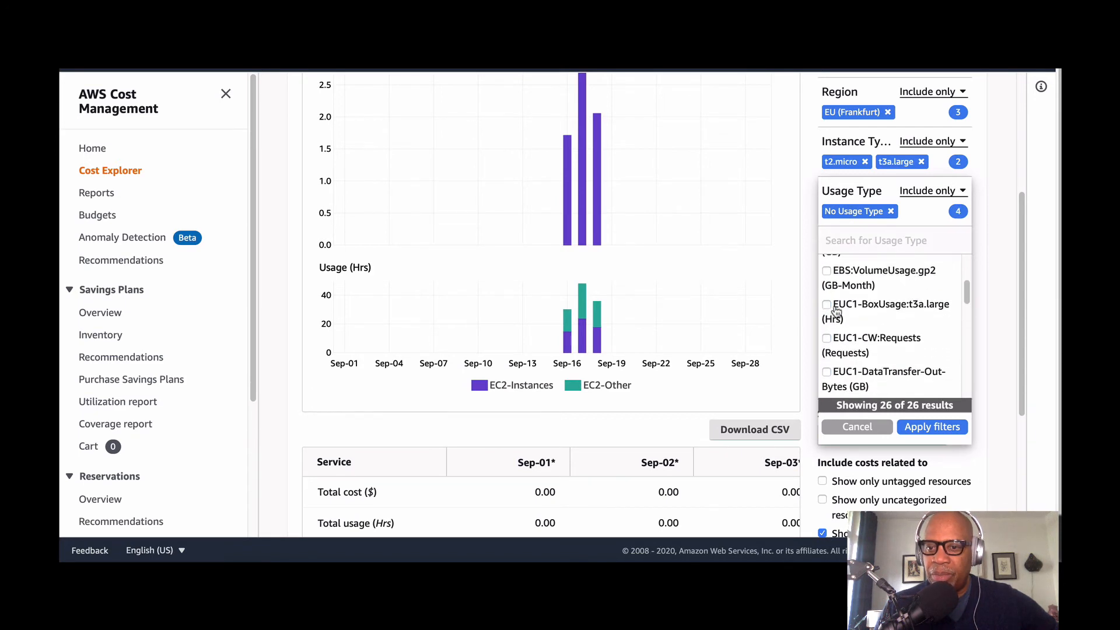
click(928, 428)
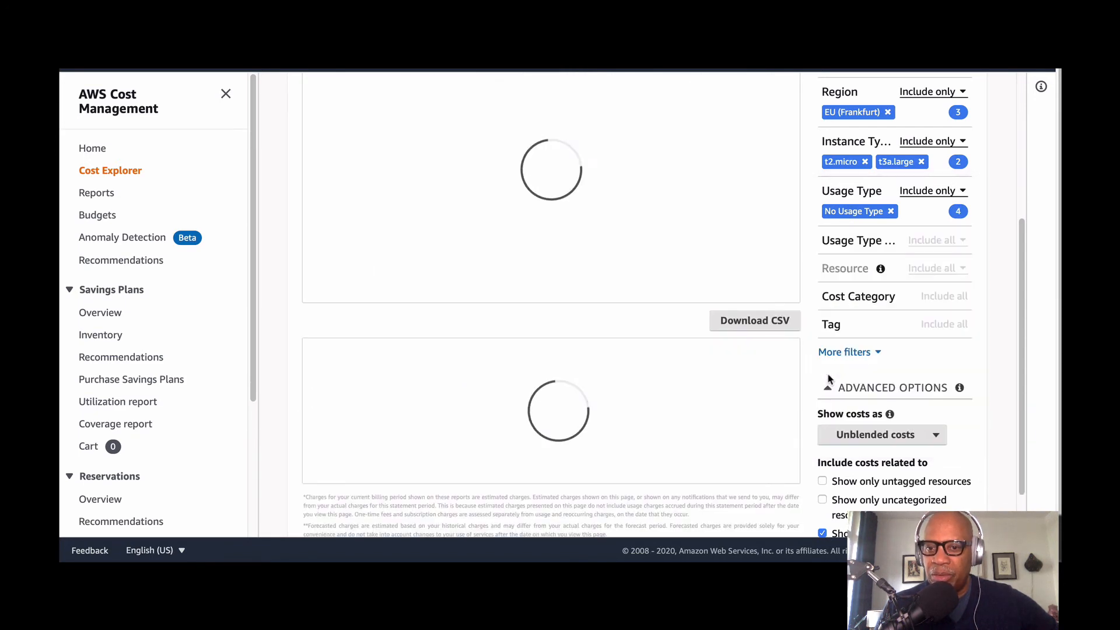
- Add EUC1-BoxUsage:t3a.large (Hrs) and BoxUsage:t2.micro (Hrs) back to the usage types included by the Usage Type filter and apply it
scroll(670, 322, up, 2)
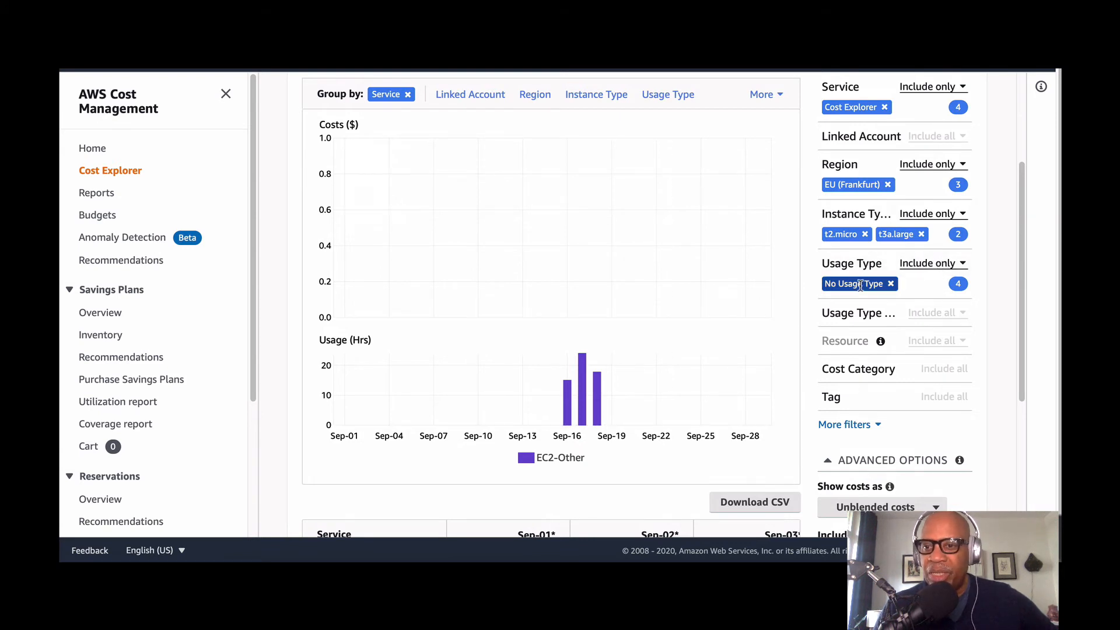
click(873, 266)
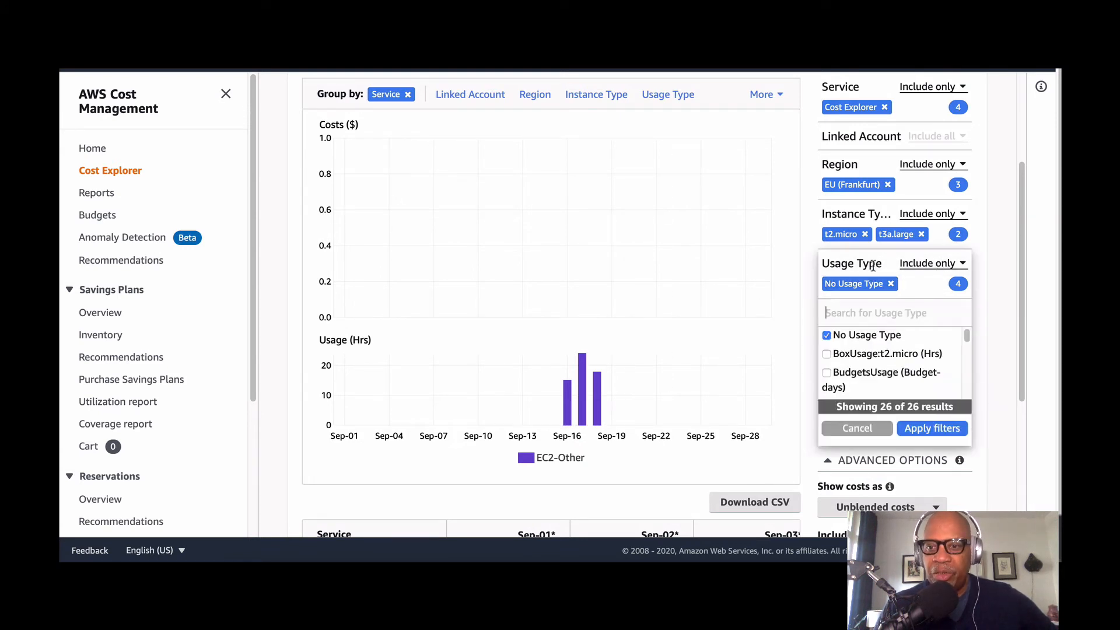
scroll(904, 362, down, 5)
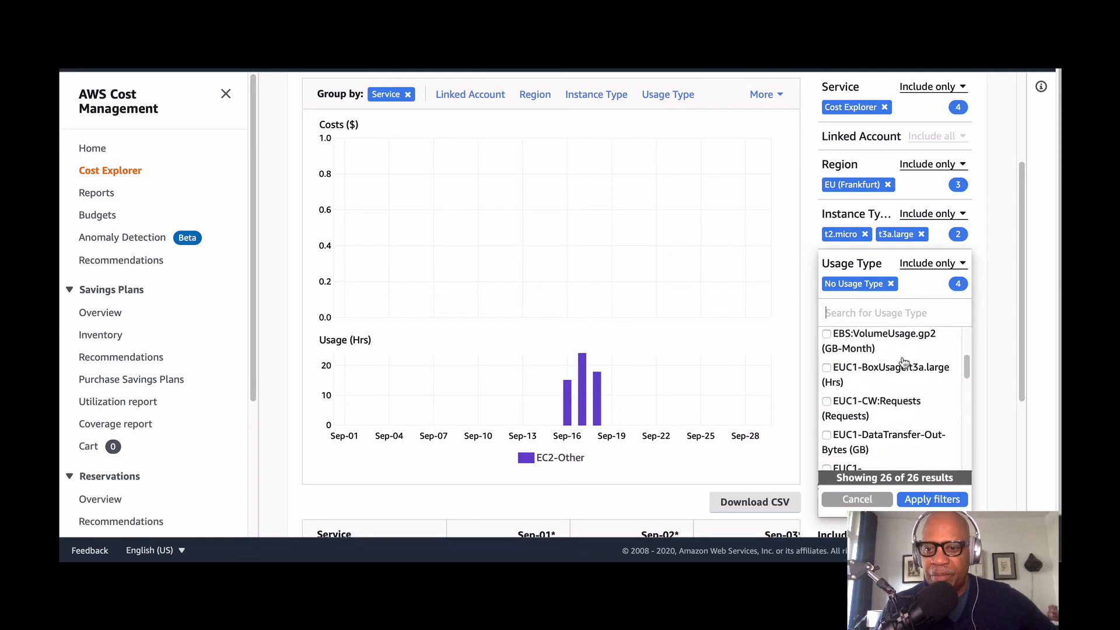
click(828, 367)
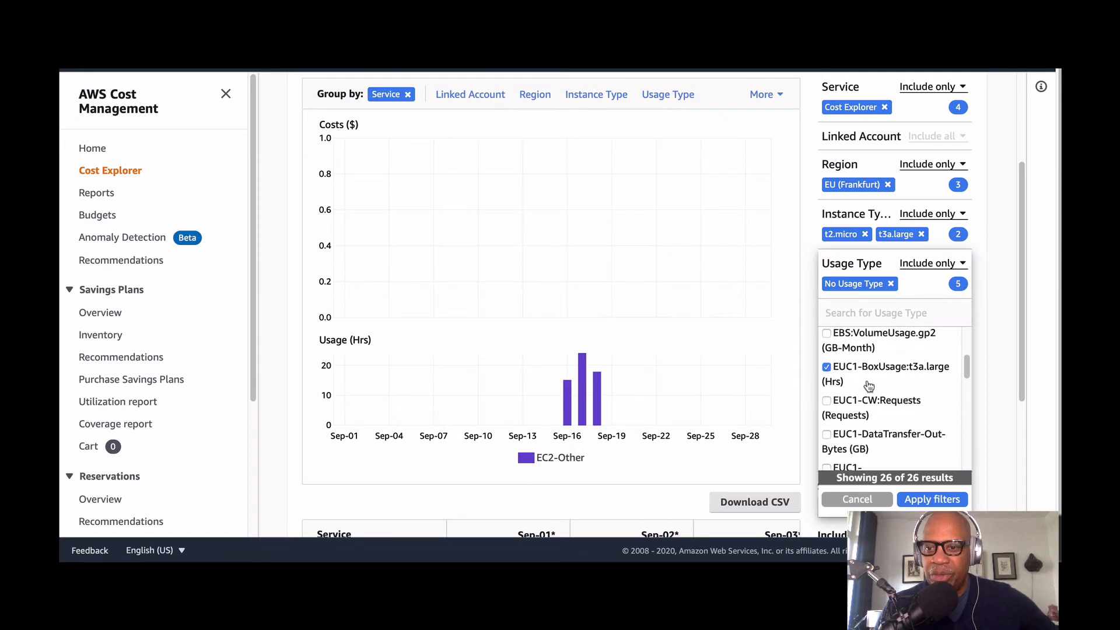
scroll(868, 387, up, 3)
scroll(867, 388, up, 3)
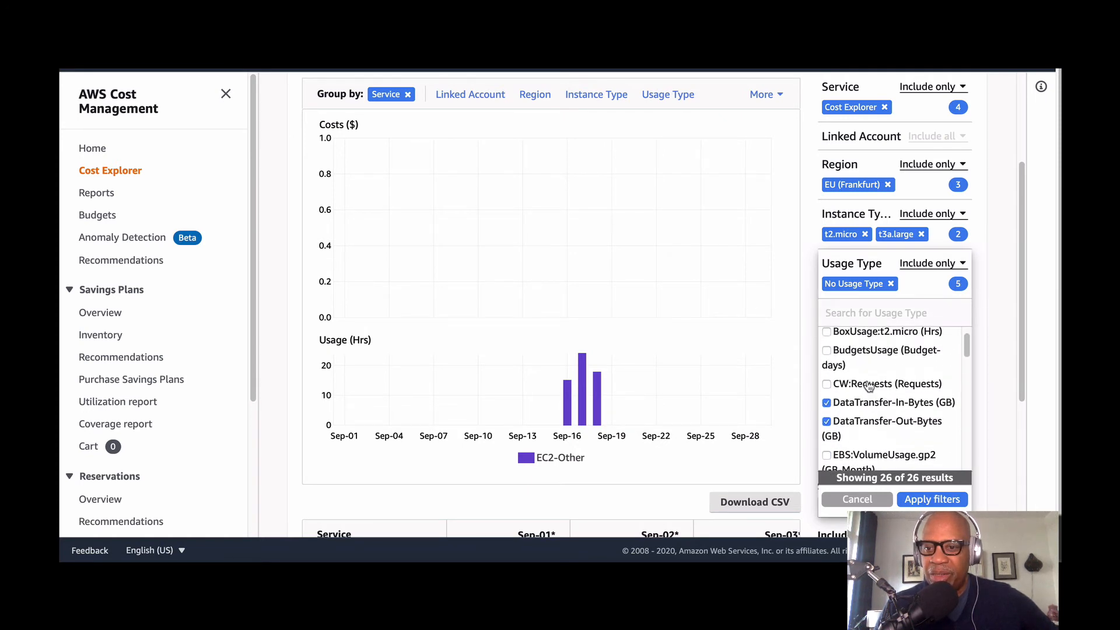
click(827, 364)
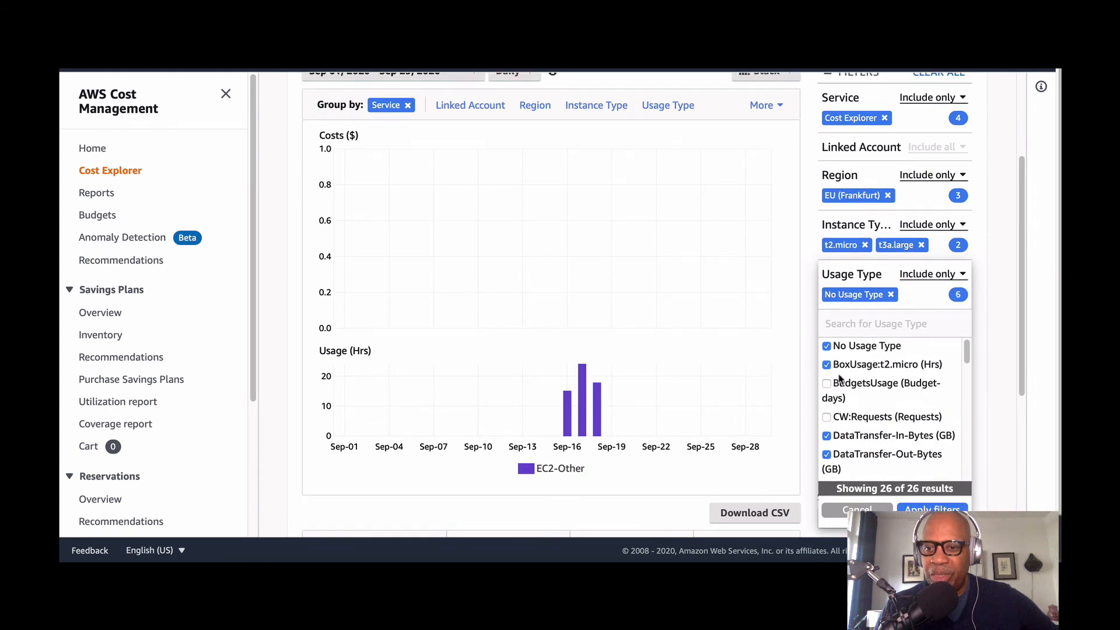
scroll(869, 410, down, 1)
scroll(869, 410, down, 3)
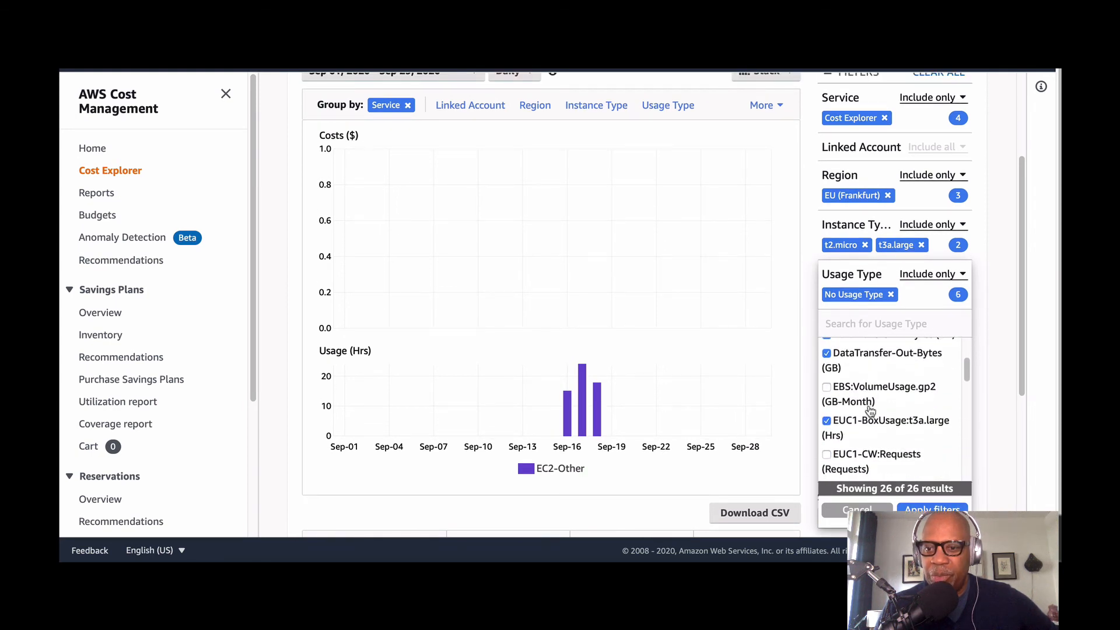
scroll(868, 410, down, 2)
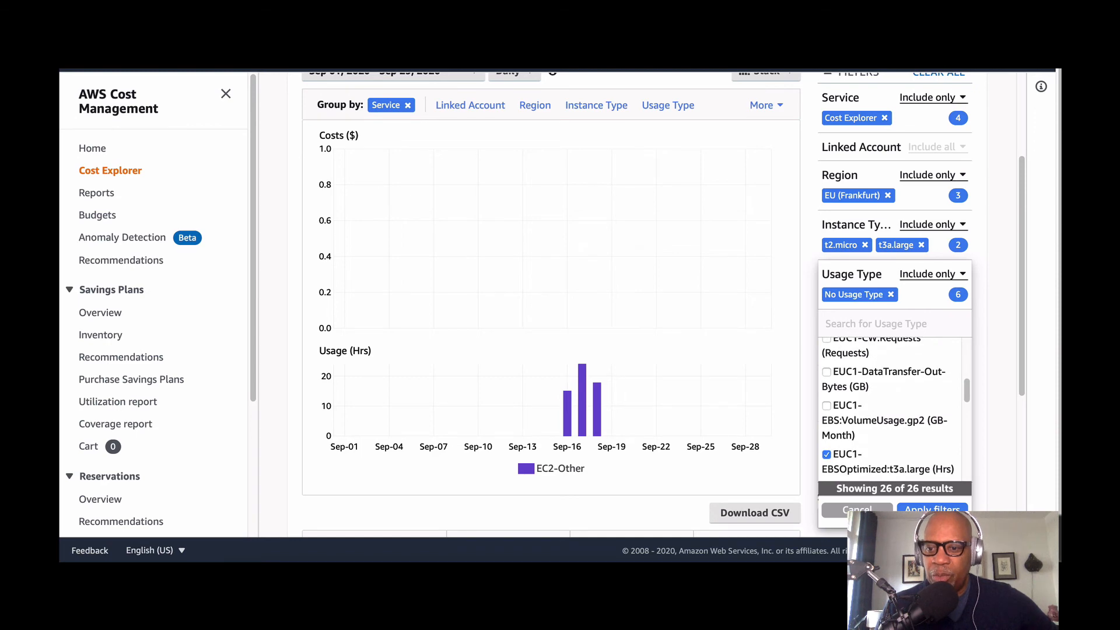
click(932, 508)
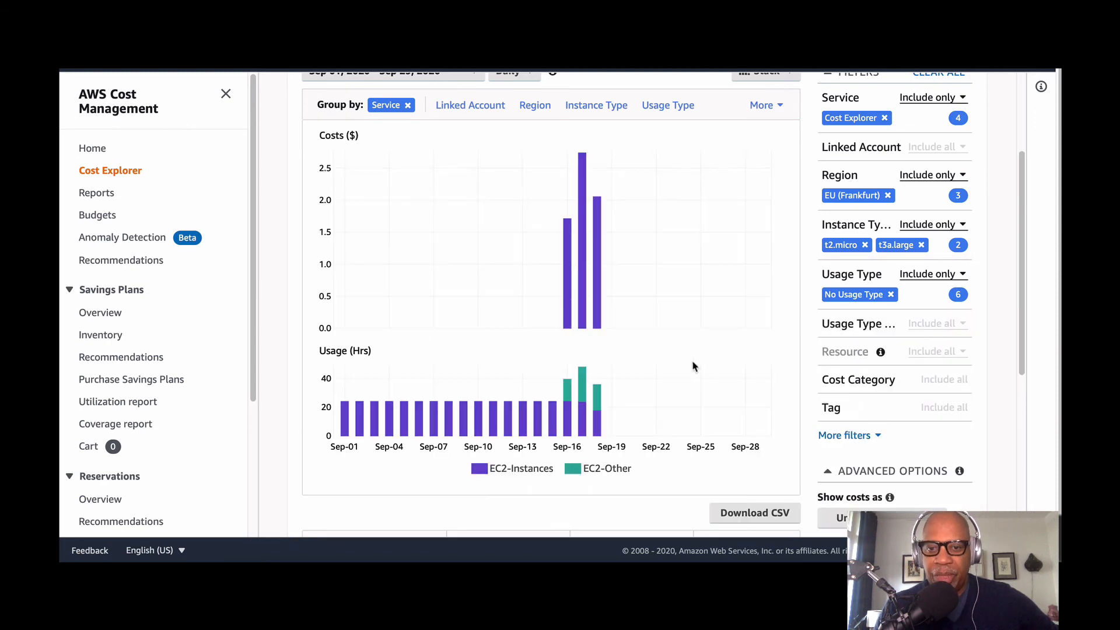
- Review the options of the Usage Type Group and Cost Category filters, closing both without selecting anything
scroll(693, 367, down, 2)
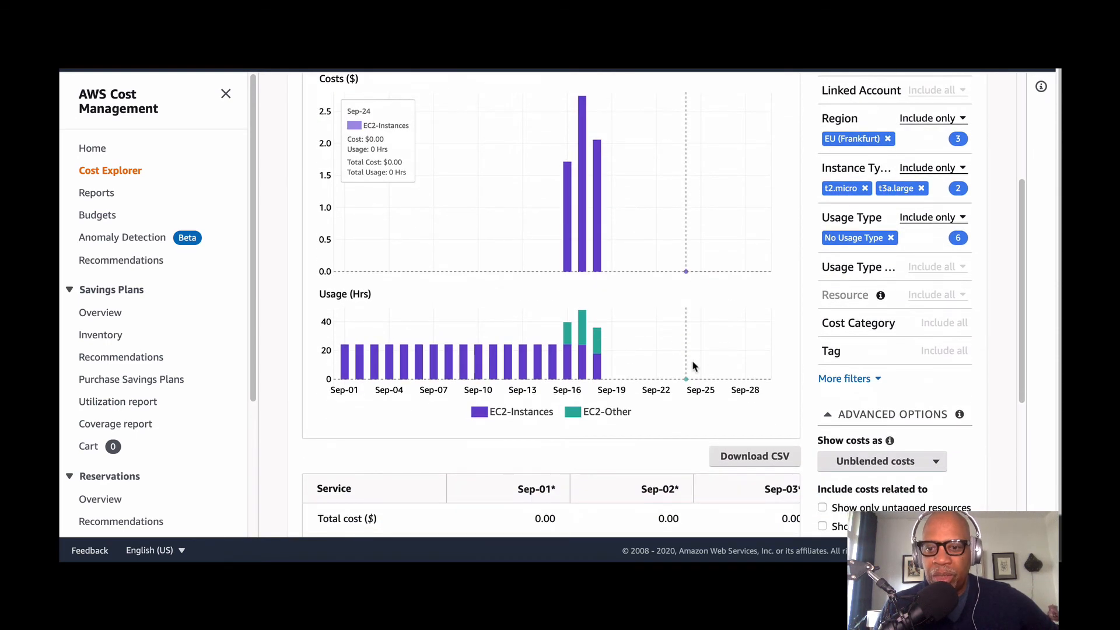
scroll(693, 367, down, 1)
scroll(693, 366, up, 2)
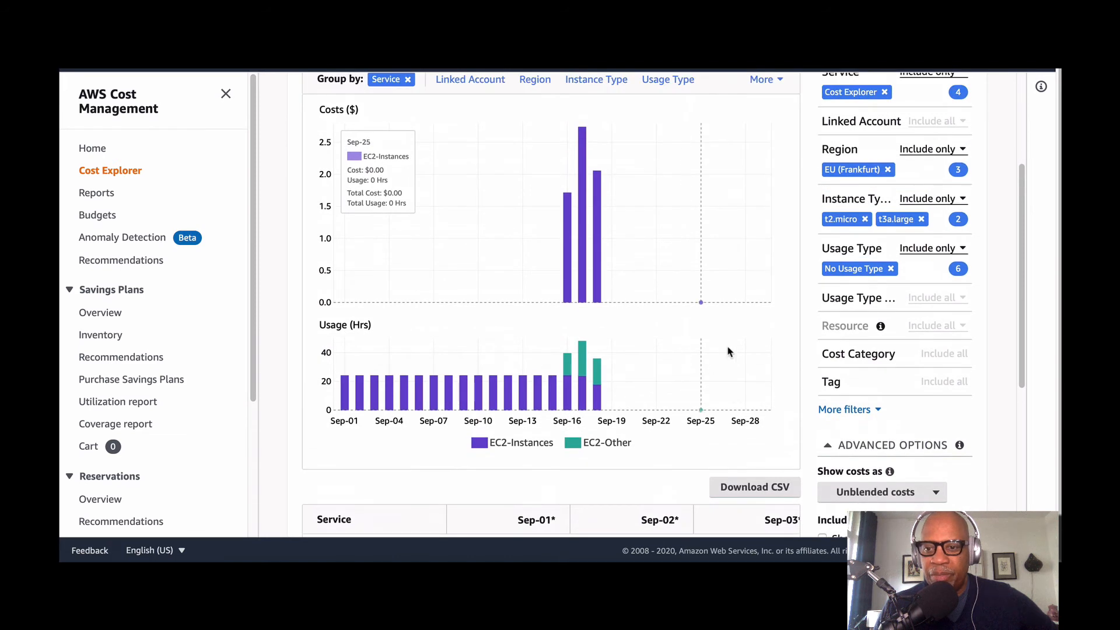
click(871, 304)
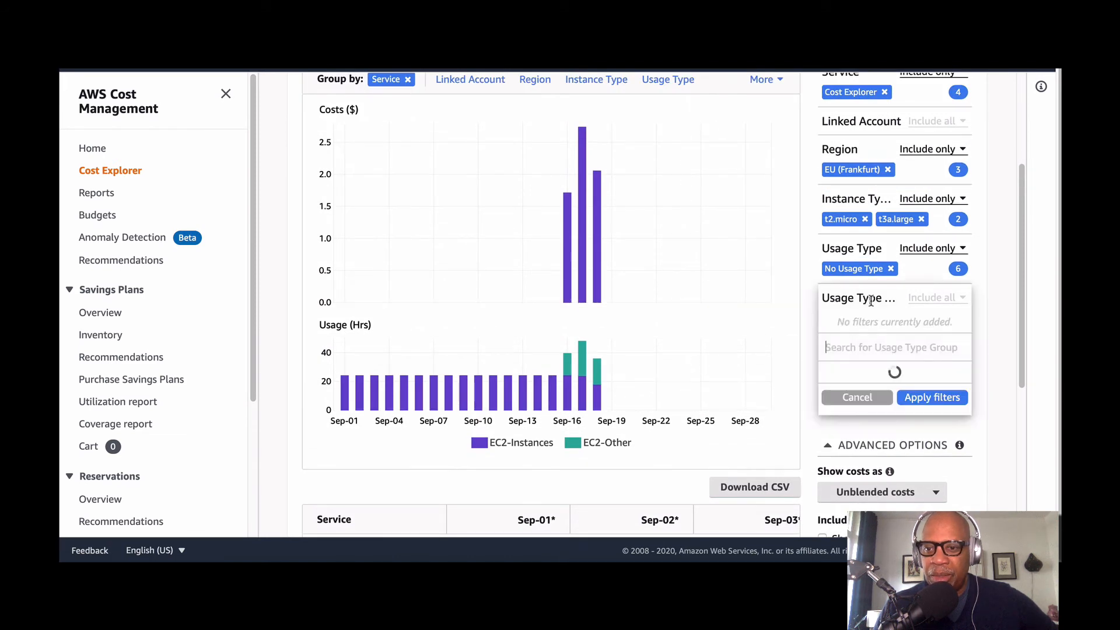
scroll(886, 413, down, 5)
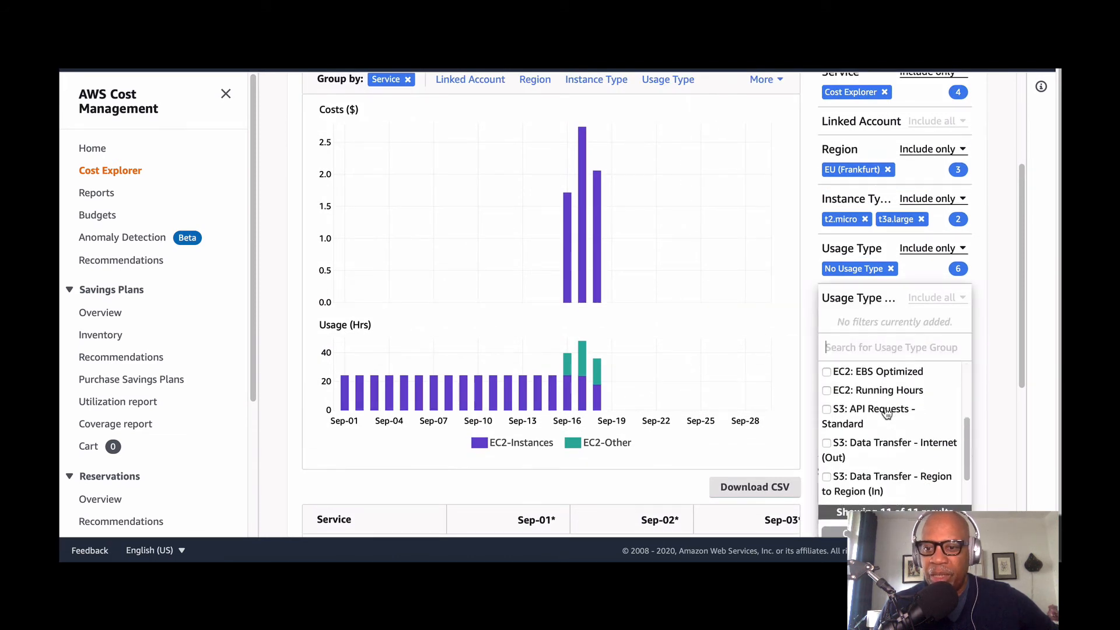
click(857, 494)
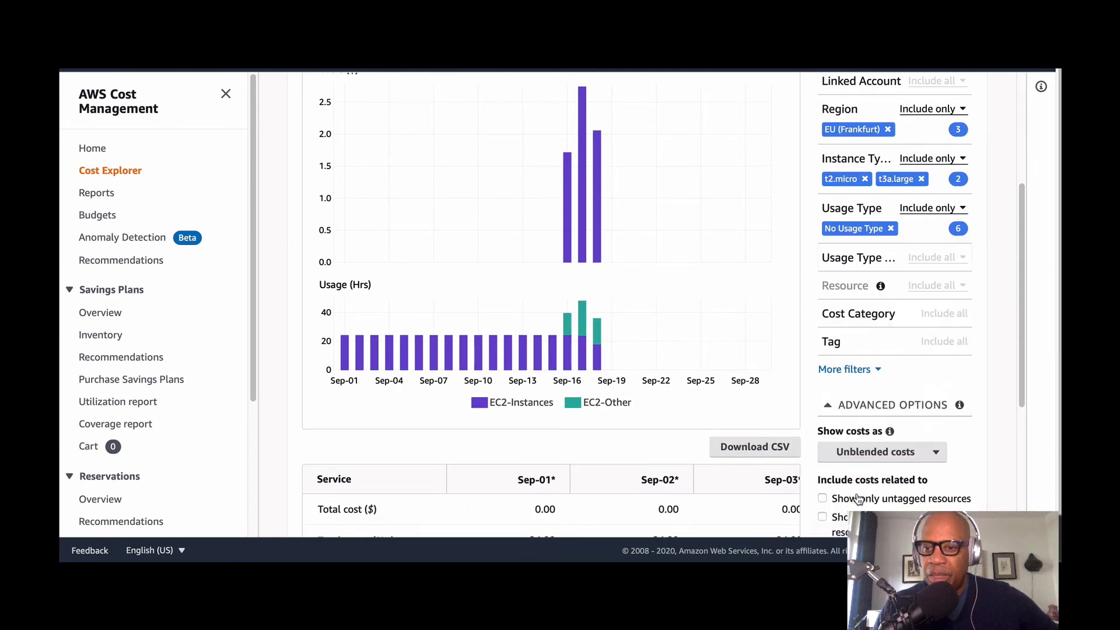
click(875, 315)
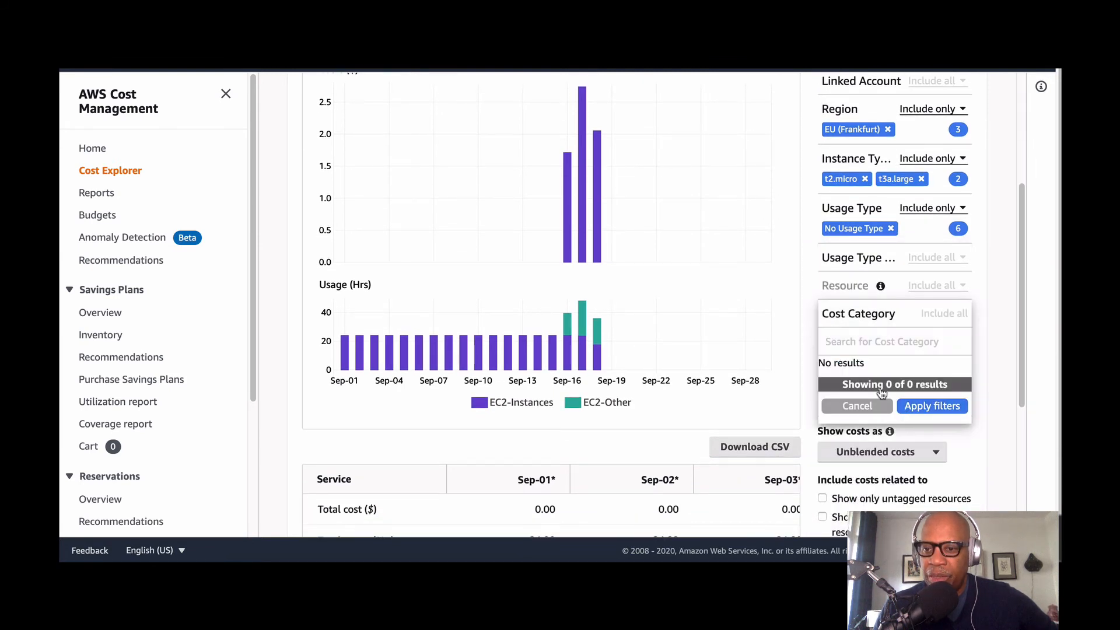
click(869, 407)
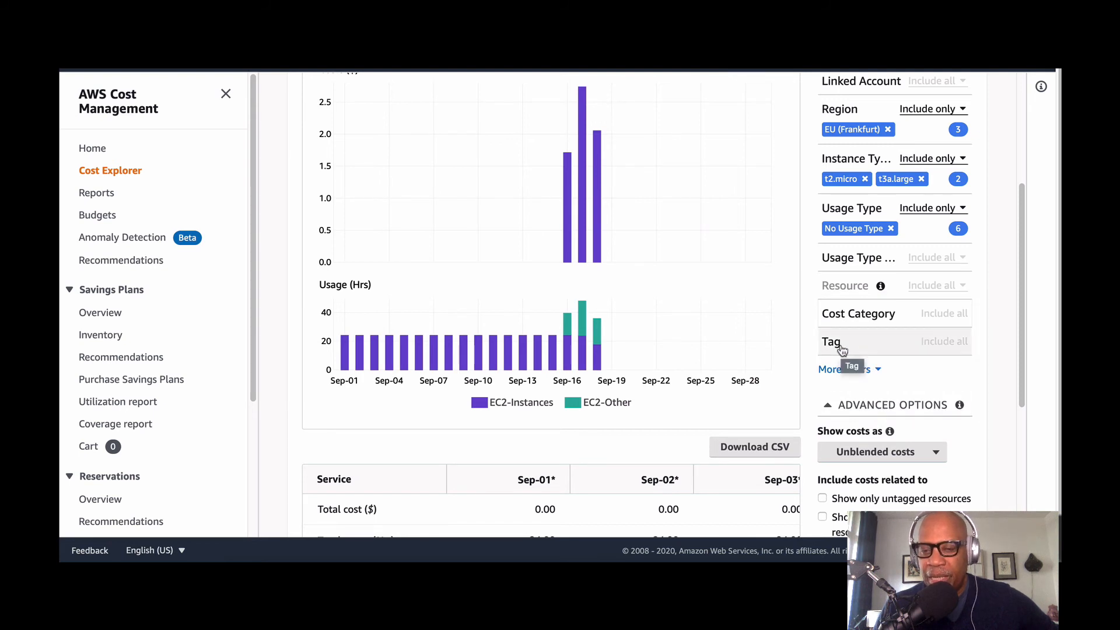
- Compare the filtered cost and usage charts in AWS Cost Explorer with the accumulated cost chart and breakdowns in Azure Cost analysis
scroll(686, 348, up, 3)
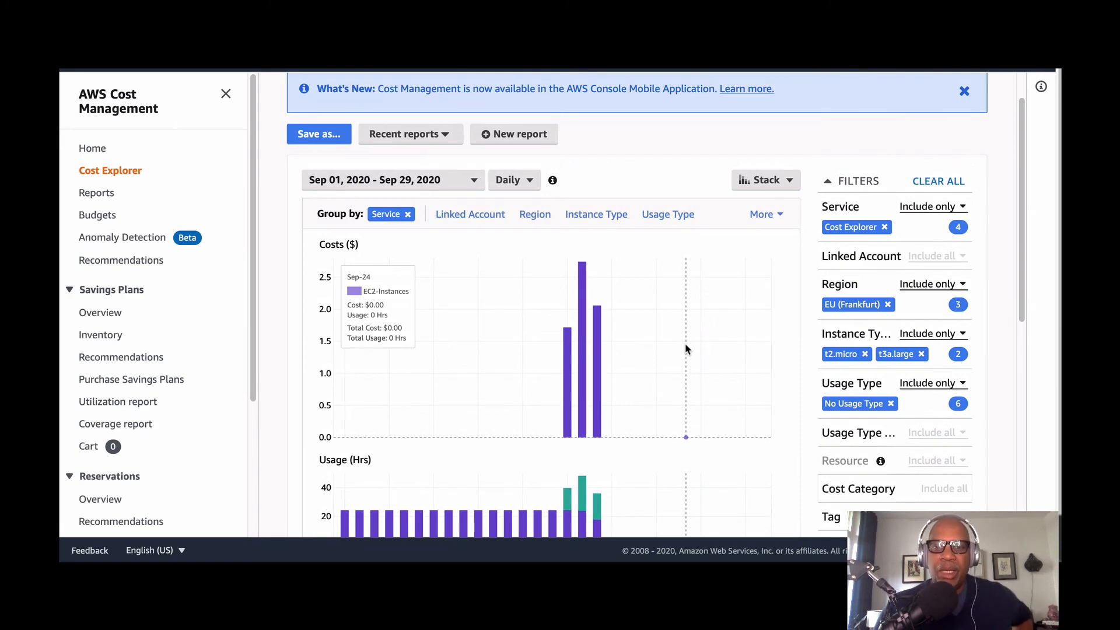
scroll(670, 355, down, 3)
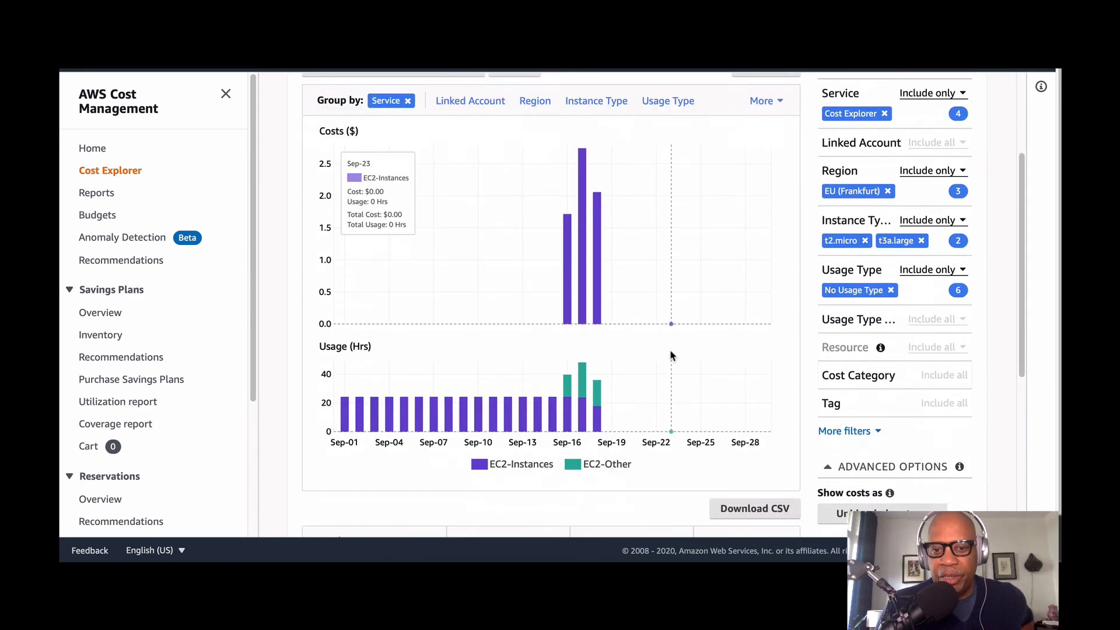
scroll(670, 355, up, 2)
scroll(670, 354, up, 1)
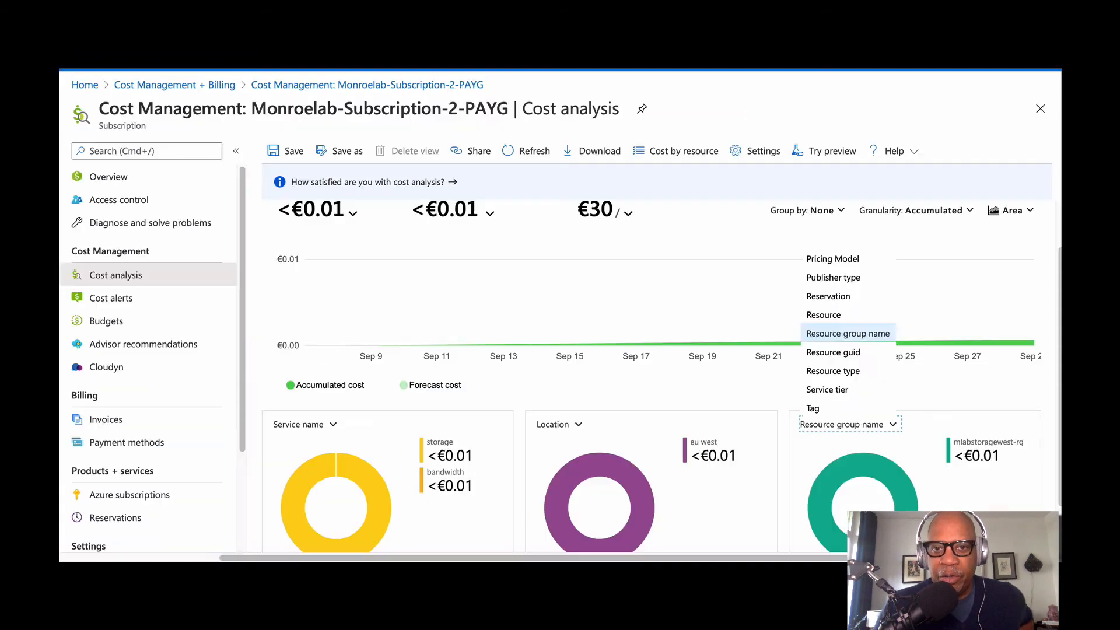
scroll(674, 330, down, 1)
scroll(674, 330, up, 2)
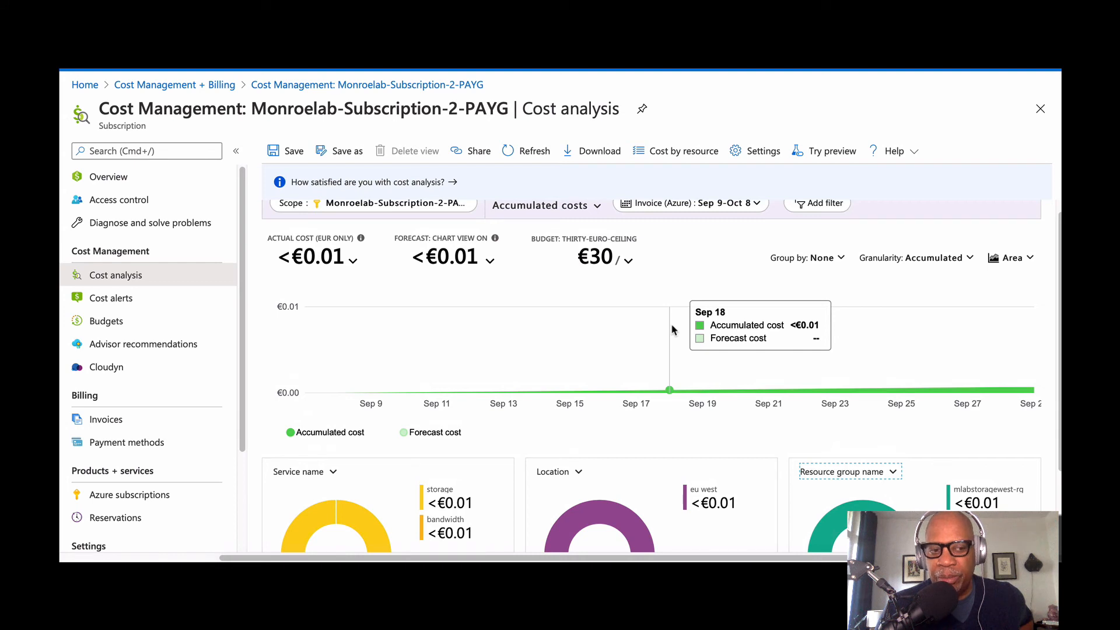
scroll(674, 330, down, 1)
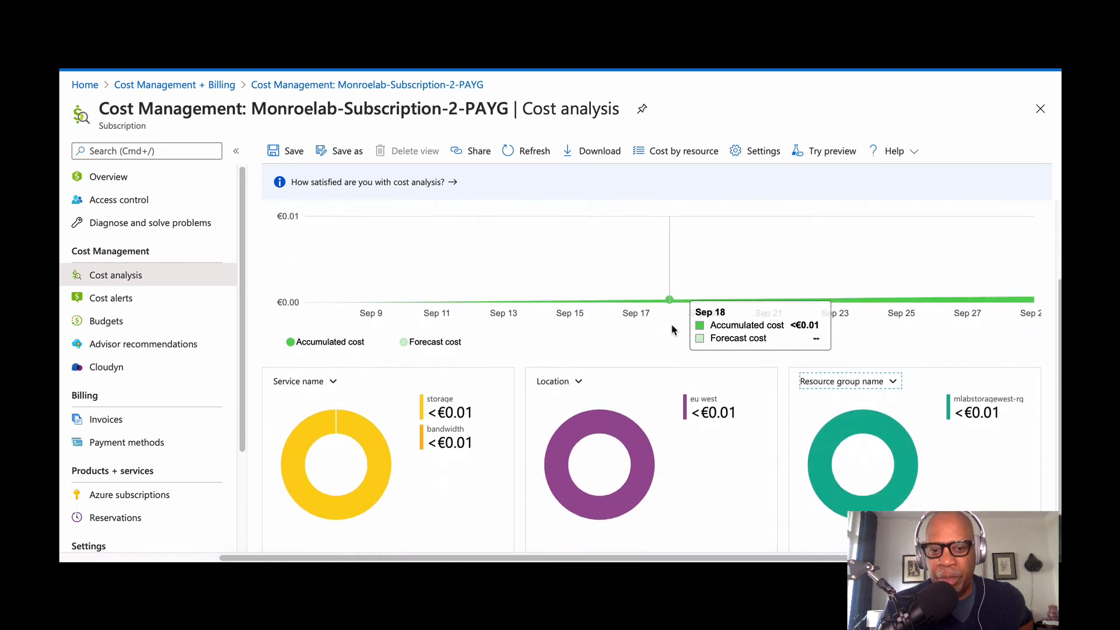
scroll(671, 327, up, 2)
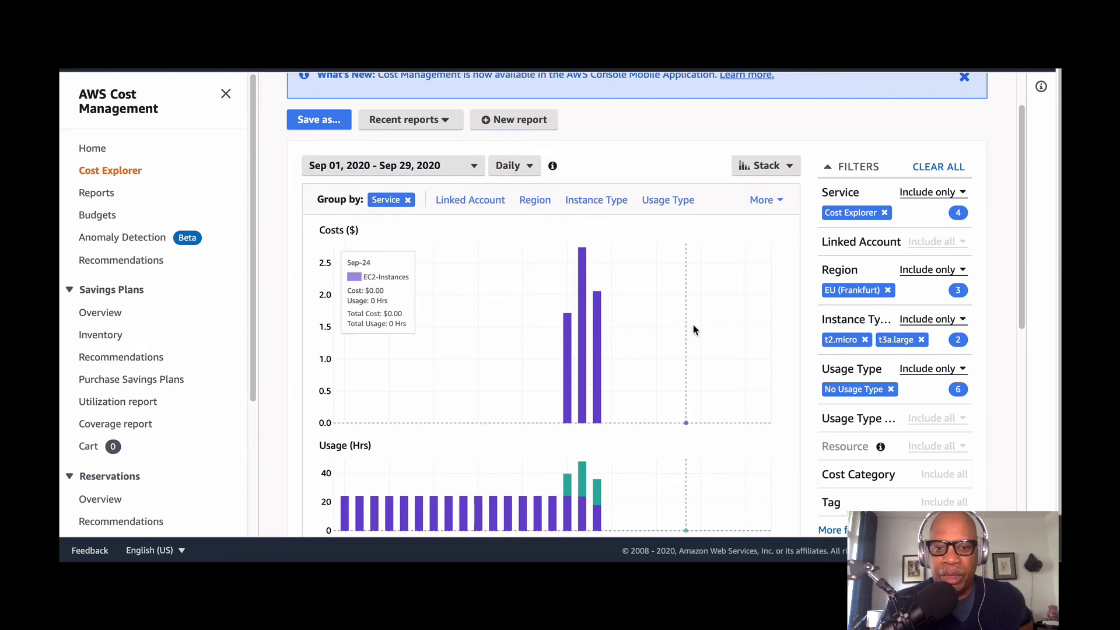
scroll(693, 326, down, 3)
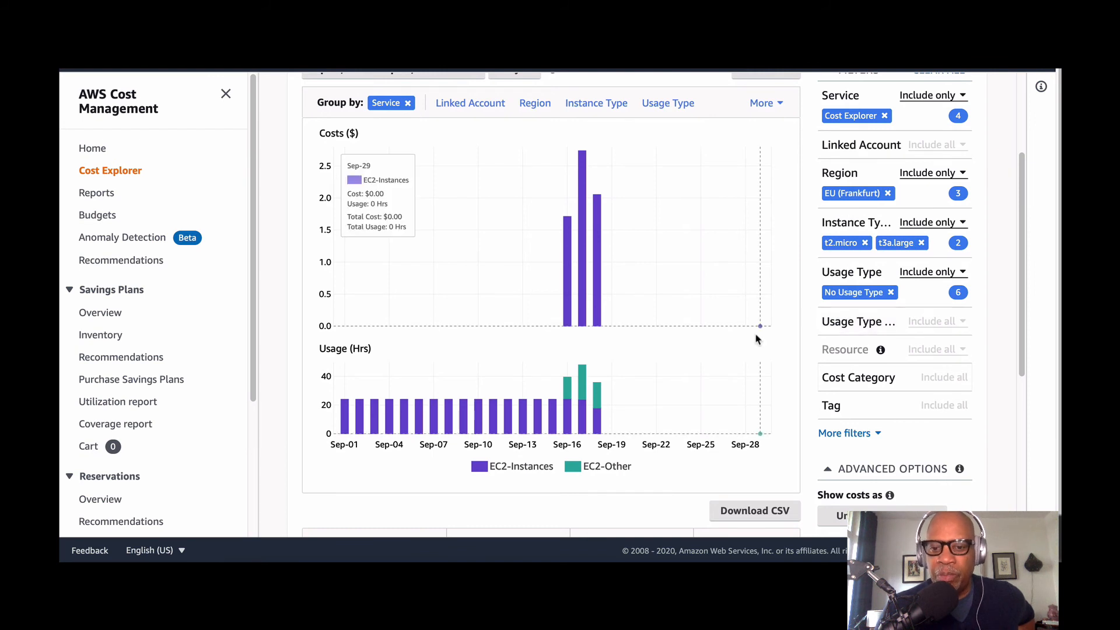
scroll(753, 340, up, 2)
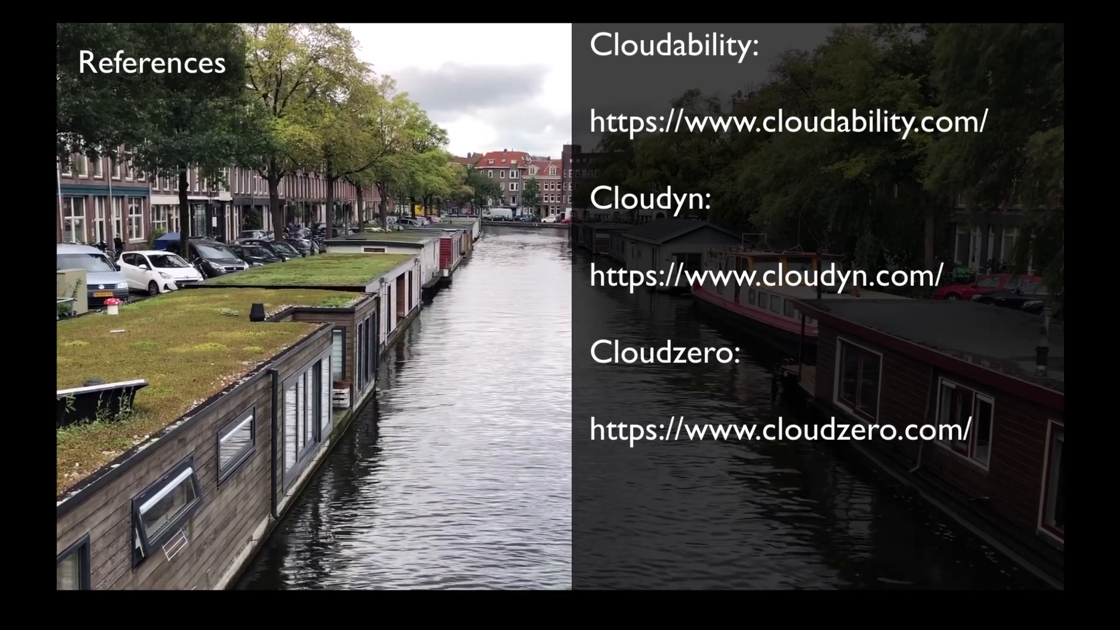
key(Right)
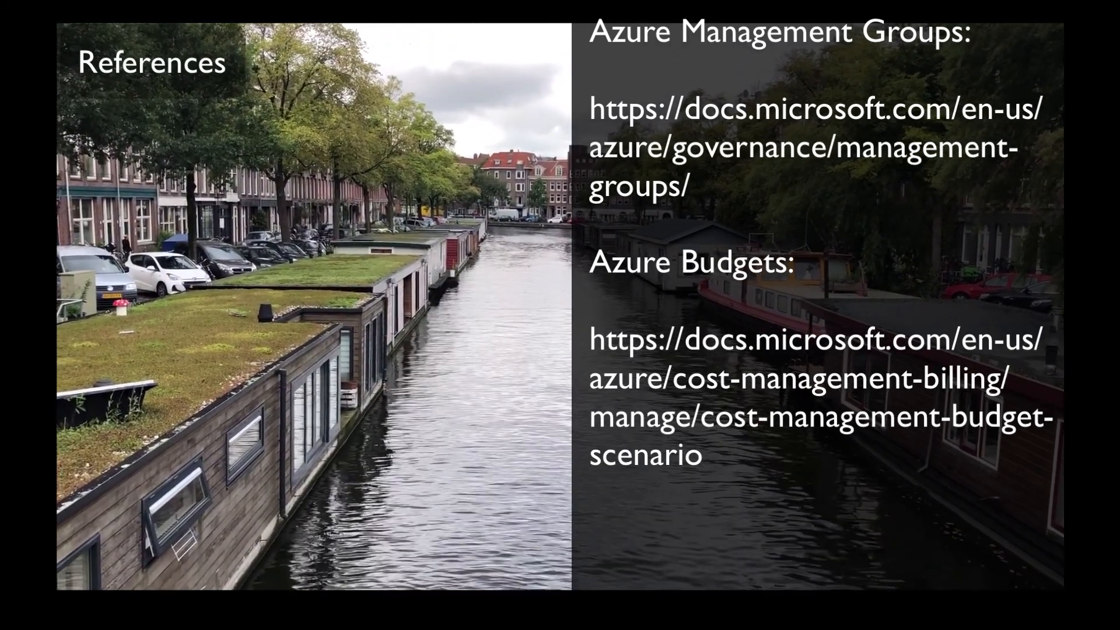
key(Right)
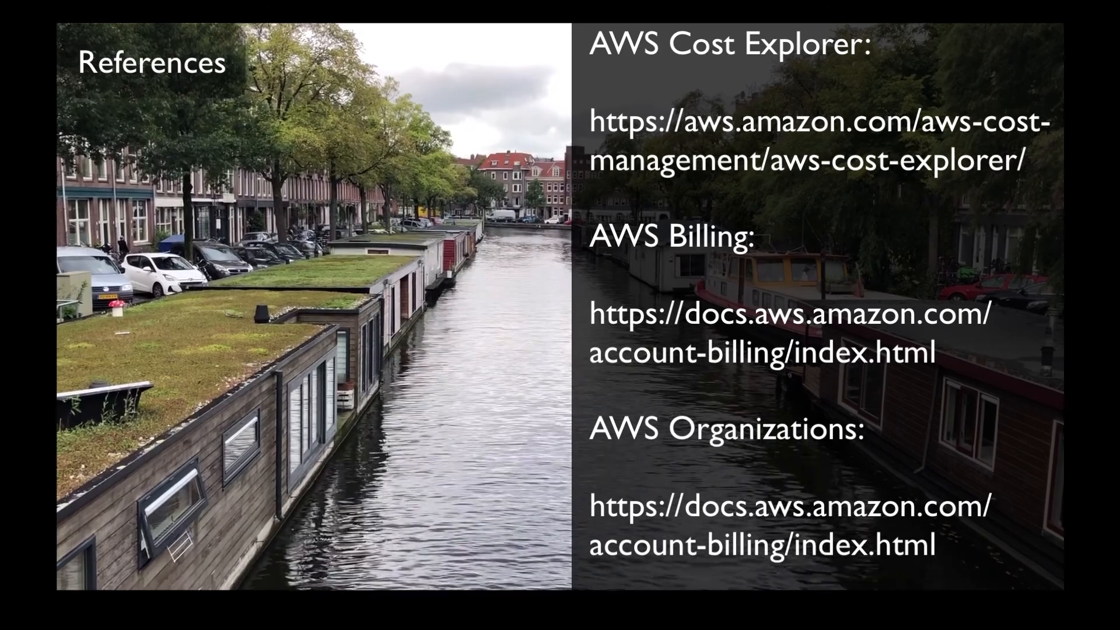